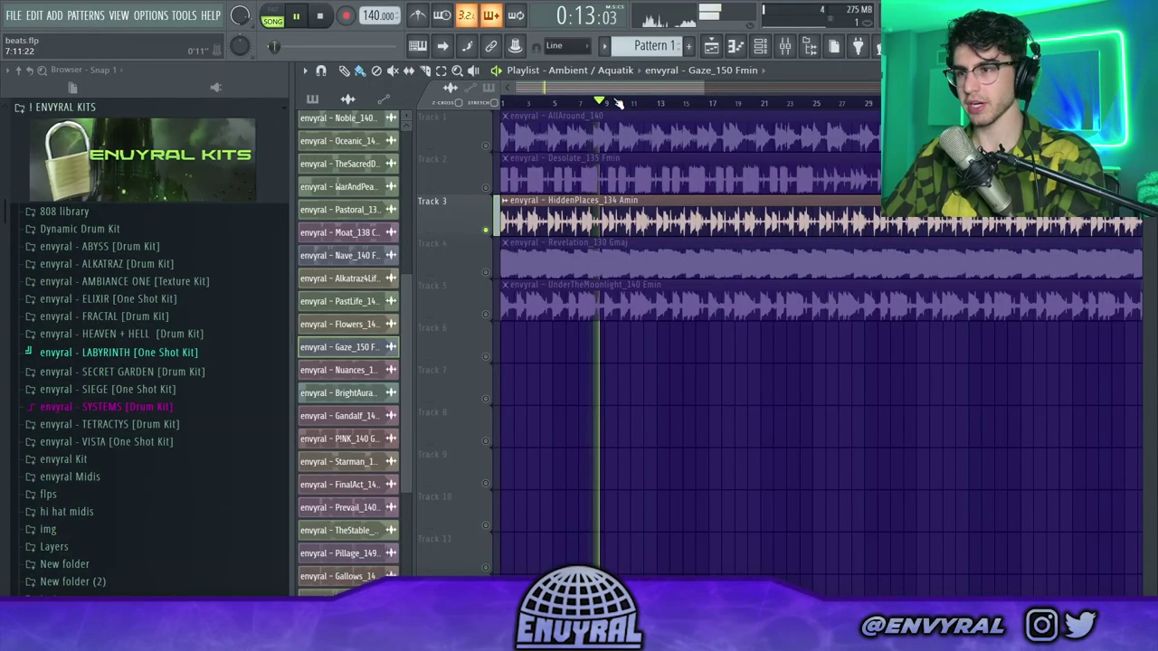
# - Jump the soloed HiddenPlaces beat ahead to about bar 17, listen to that section, and stop playback
pyautogui.moveTo(618, 102); pyautogui.dragTo(719, 102)
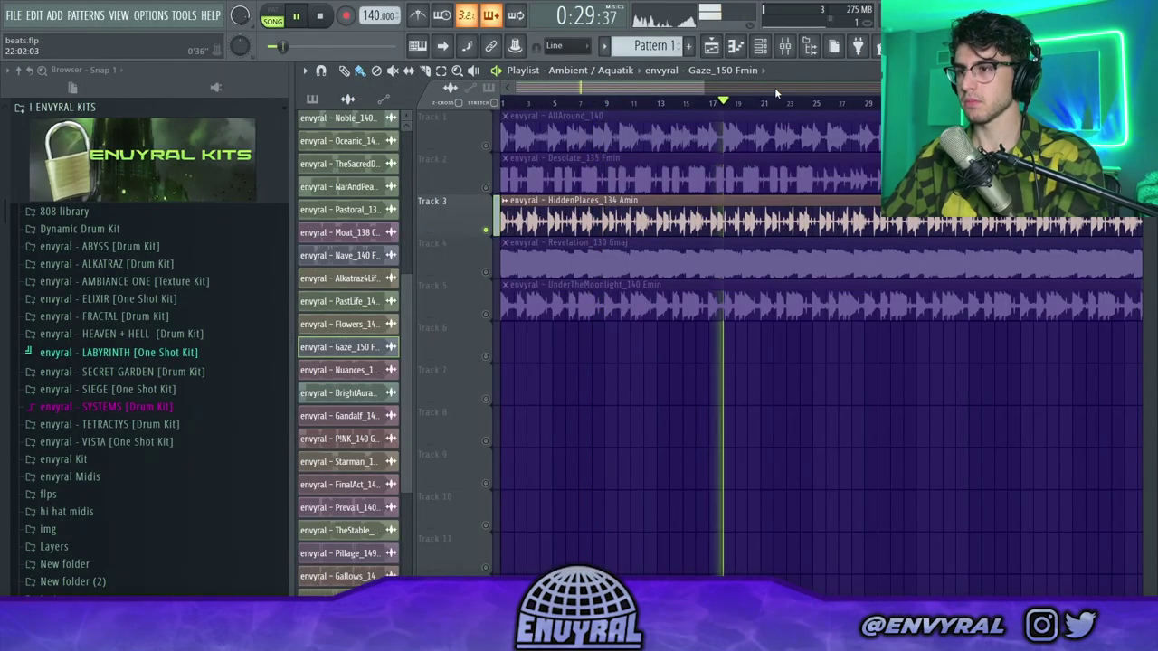
pyautogui.hscroll(3, 665, 88)
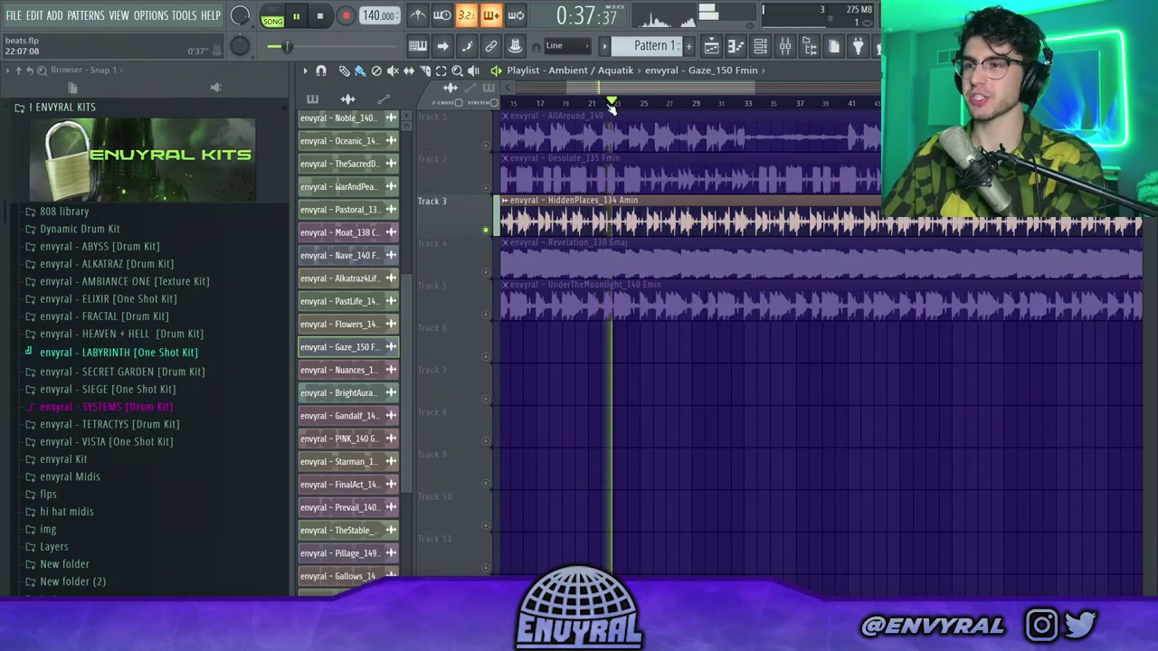
pyautogui.scroll(-3, 568, 101)
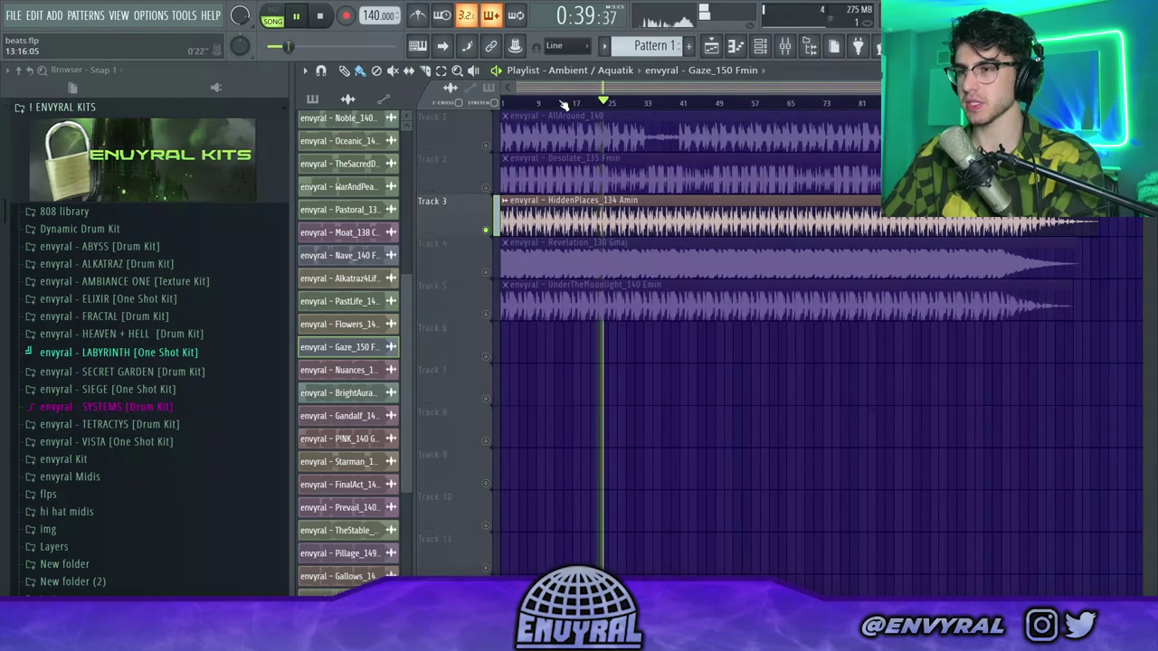
pyautogui.press('space')
pyautogui.scroll(2, 556, 106)
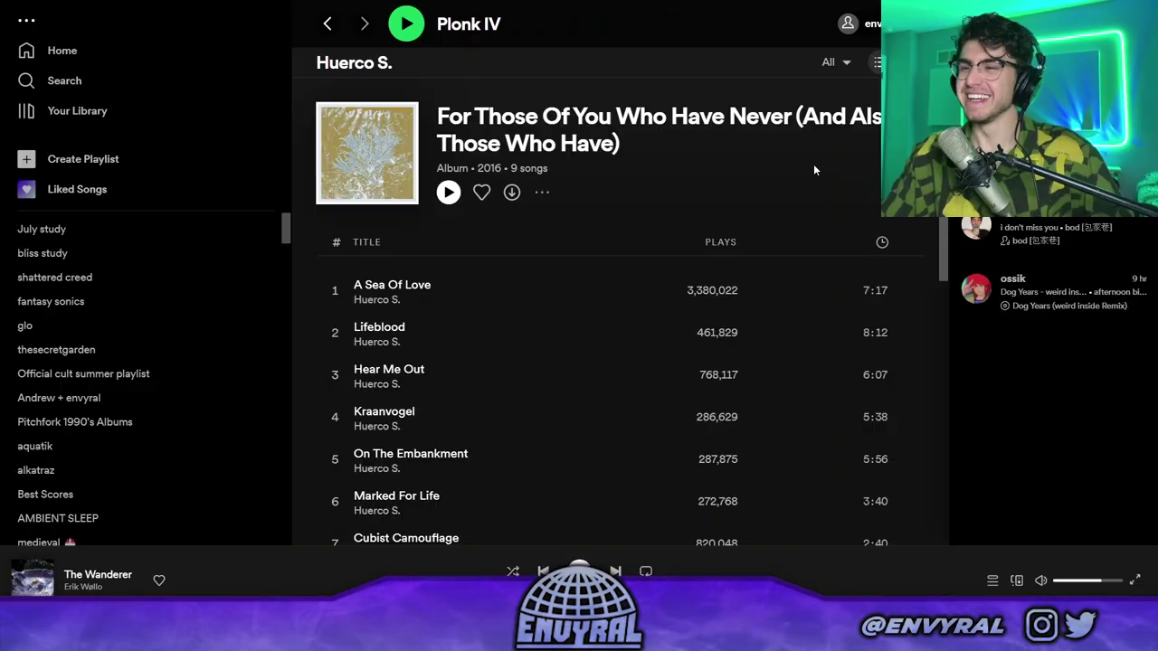
# - Look over the Huerco S. album listing in Spotify
pyautogui.scroll(-2, 655, 307)
pyautogui.scroll(2, 648, 288)
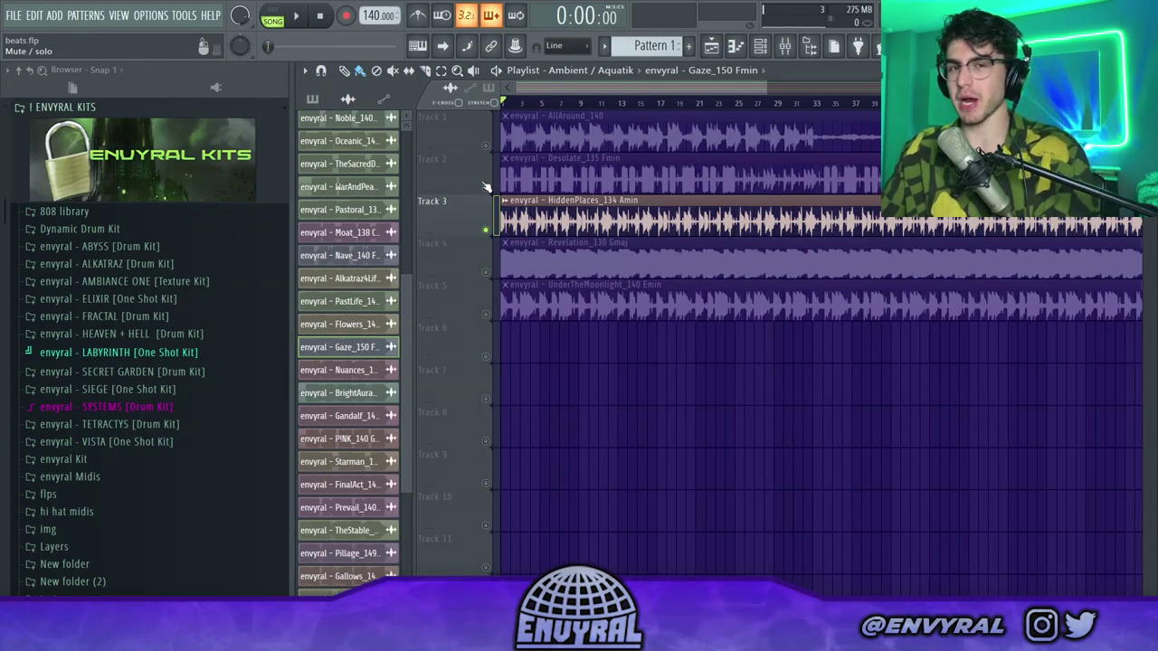
# - Solo the Desolate beat on Track 2 and play it from the start
pyautogui.rightClick(485, 188)
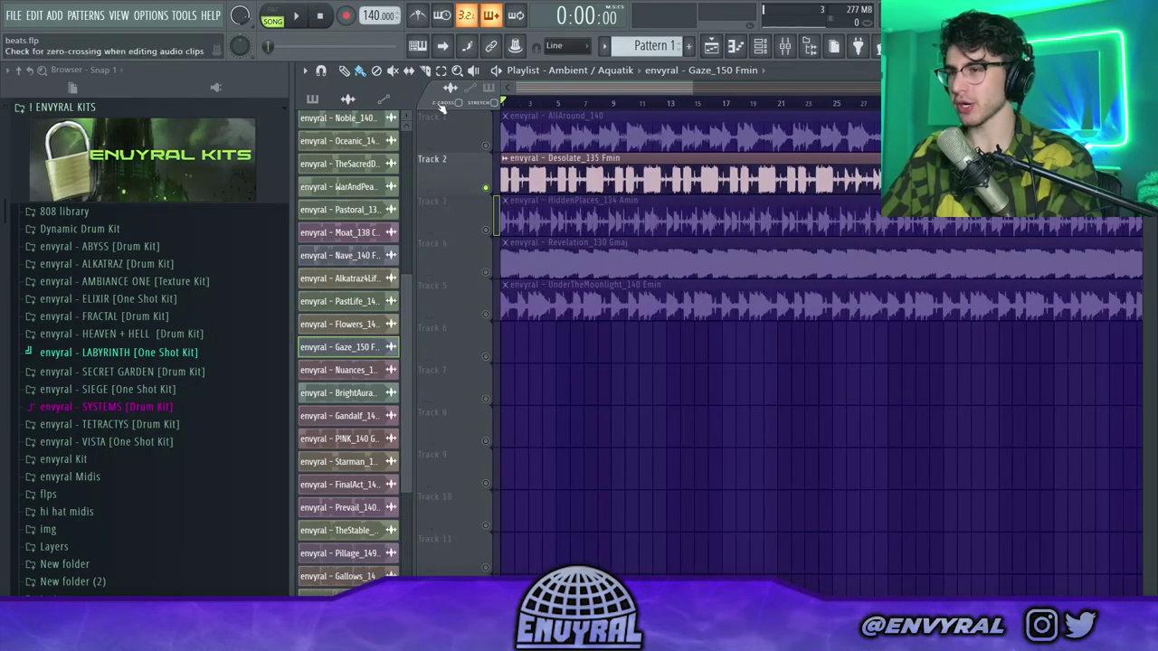
pyautogui.click(294, 16)
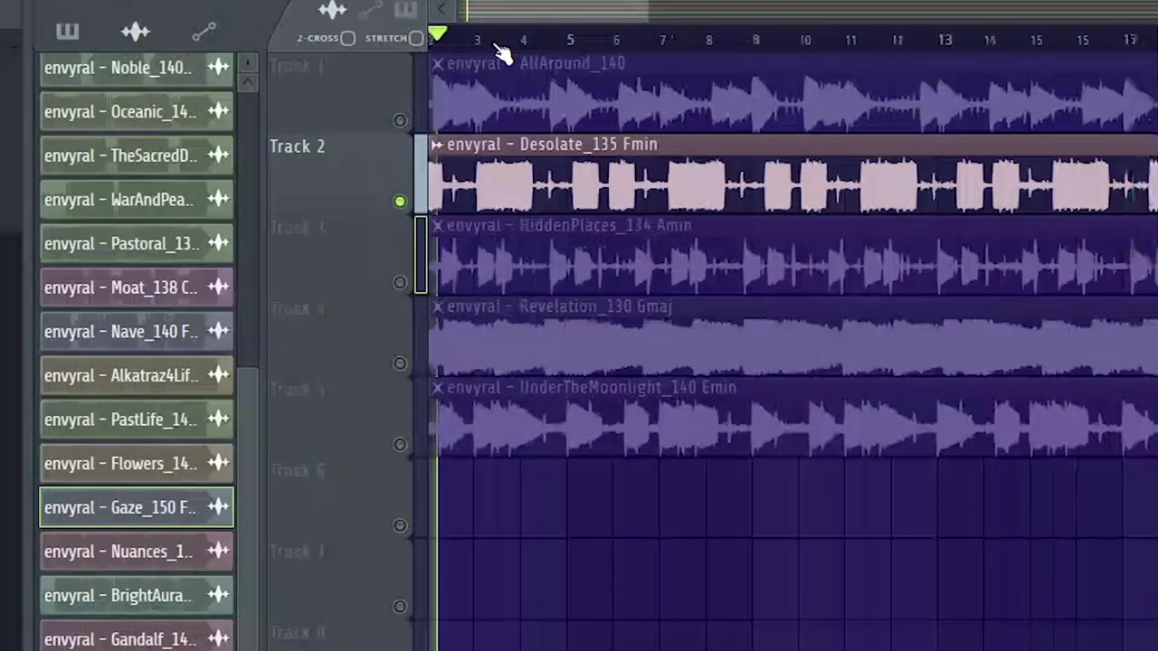
pyautogui.moveTo(525, 11); pyautogui.dragTo(478, 23)
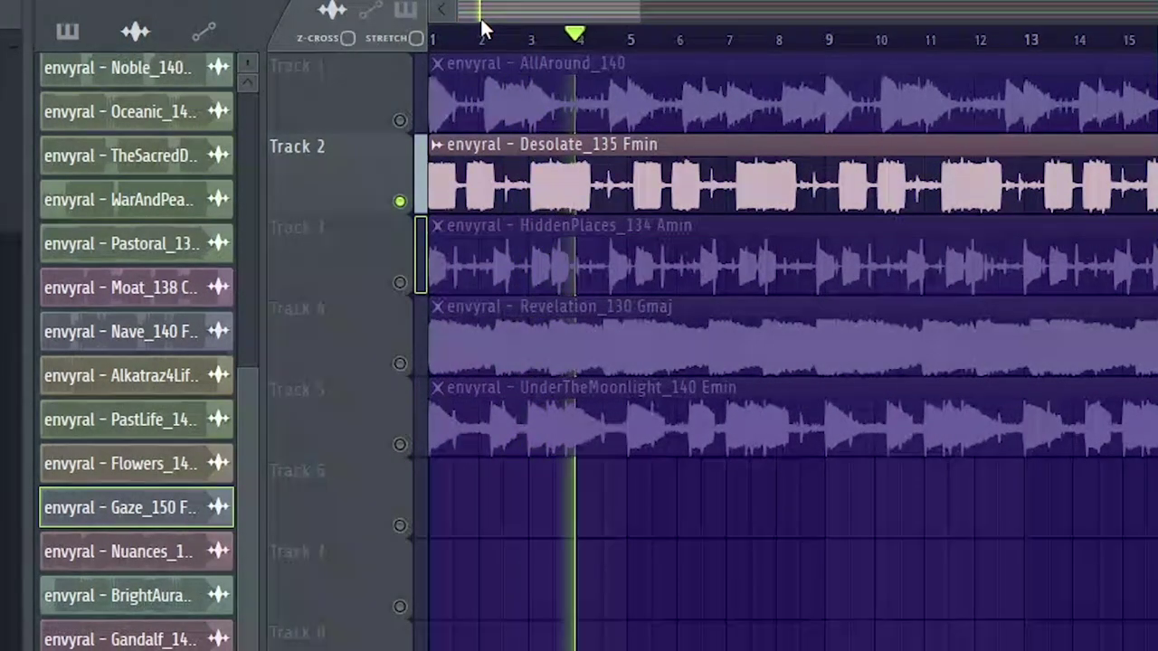
pyautogui.scroll(-3, 482, 27)
pyautogui.moveTo(606, 12); pyautogui.dragTo(280, 42)
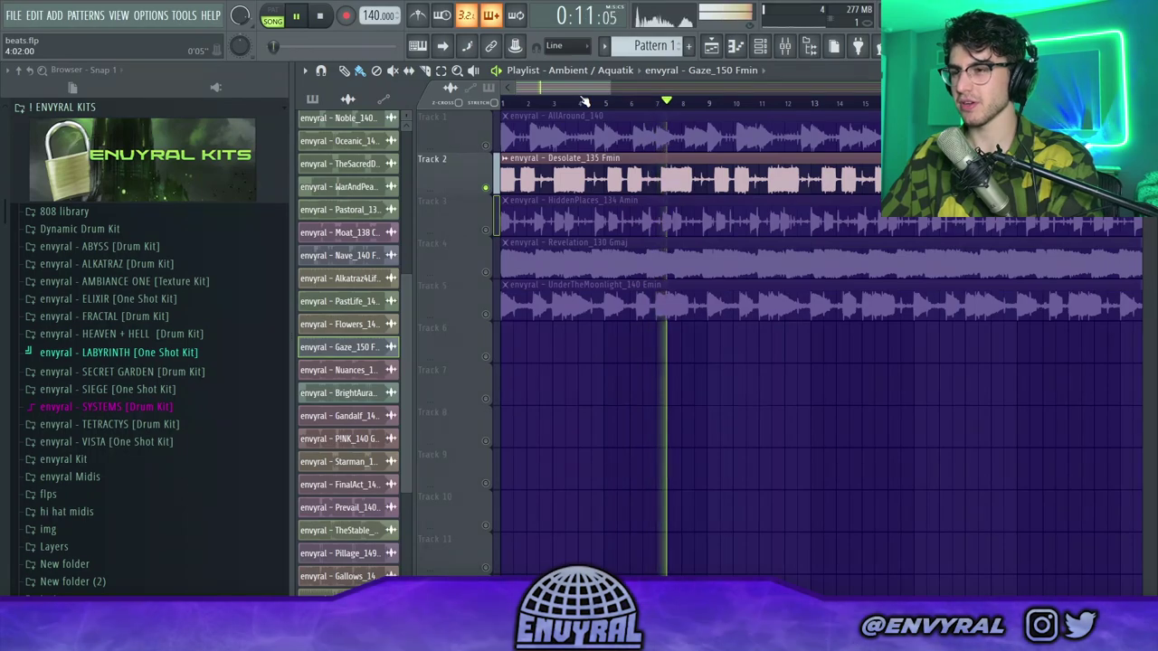
# - Continue auditioning the Desolate beat, skipping playback ahead to about bar 17
pyautogui.scroll(2, 666, 105)
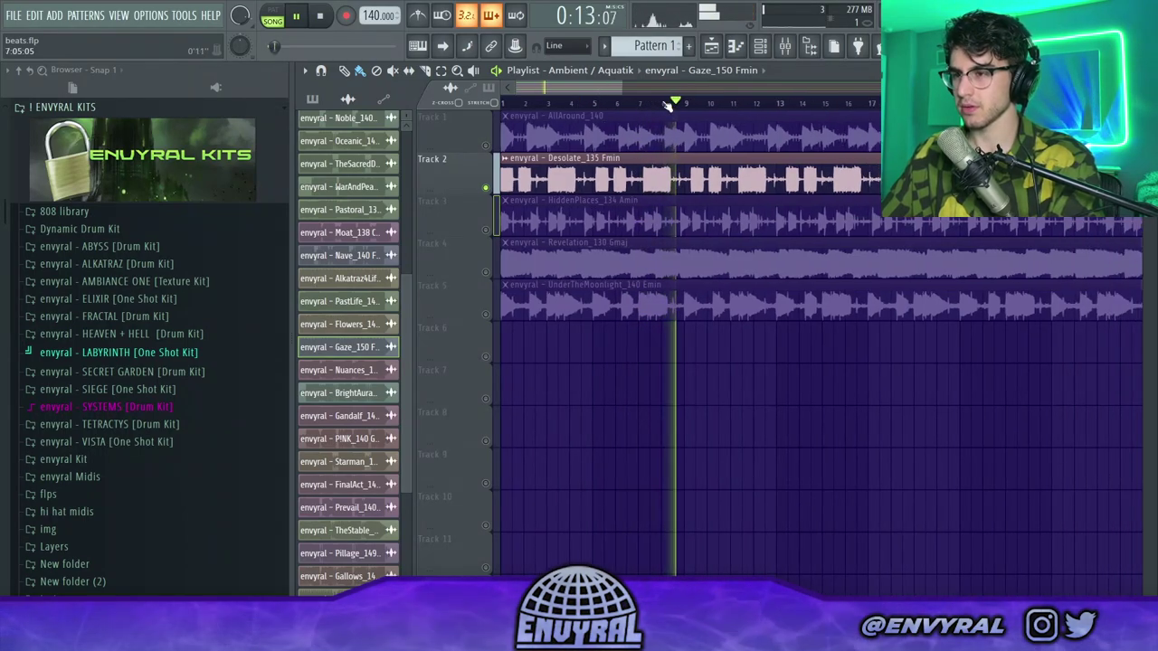
pyautogui.moveTo(577, 88); pyautogui.dragTo(584, 88)
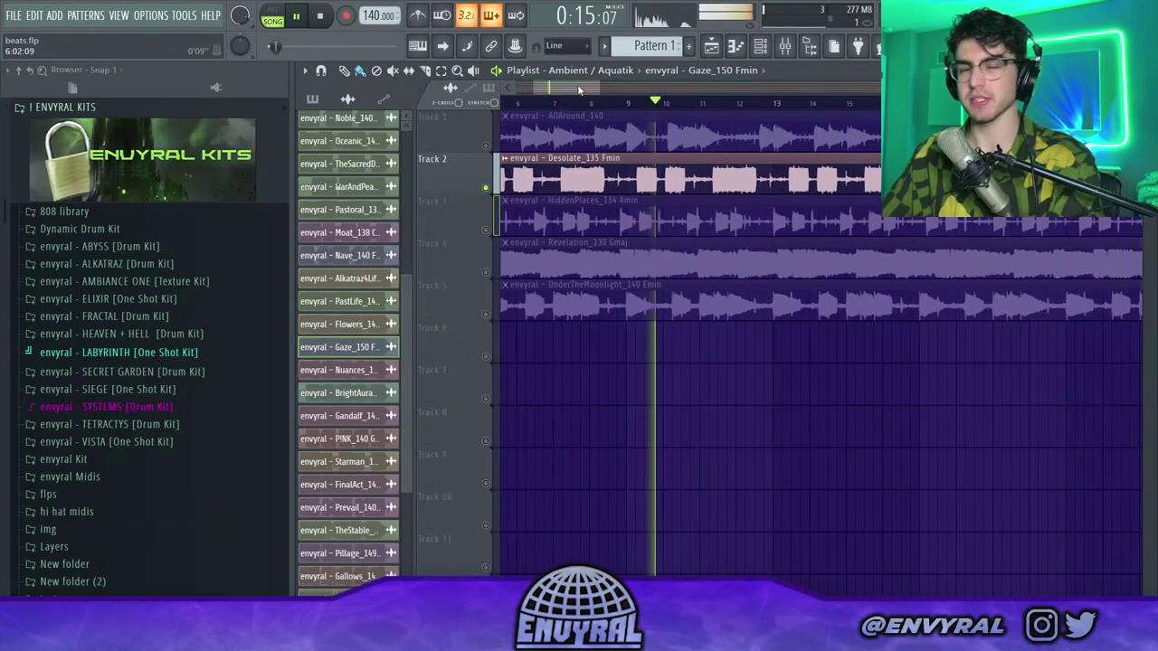
pyautogui.scroll(-2, 660, 109)
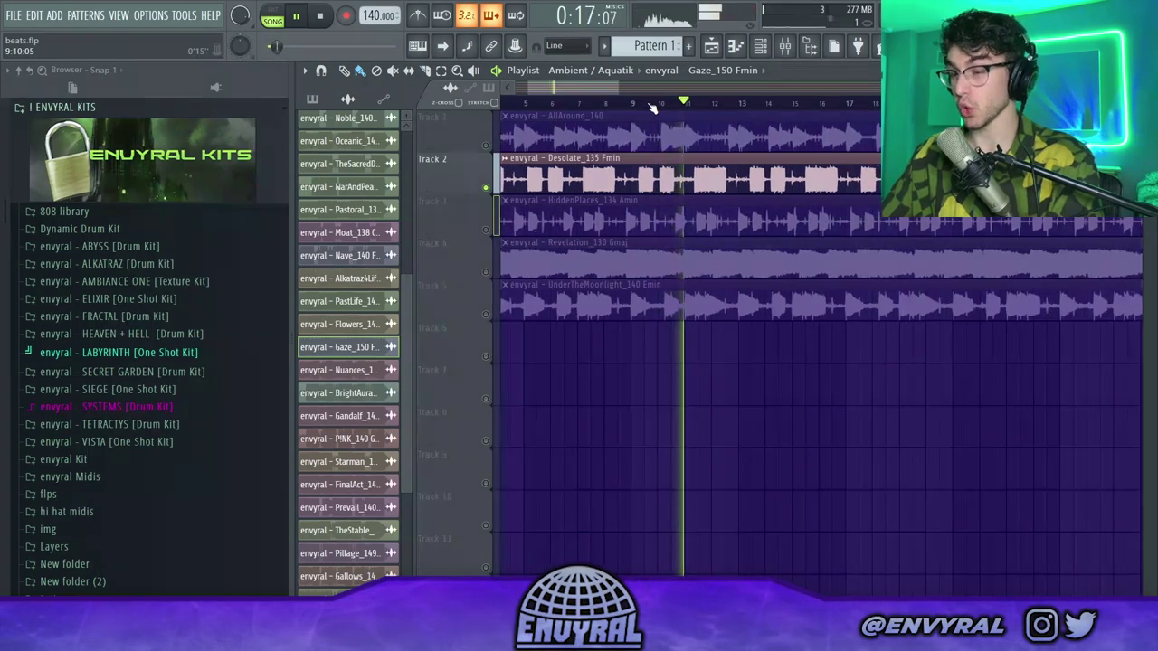
pyautogui.scroll(-2, 683, 109)
pyautogui.click(695, 105)
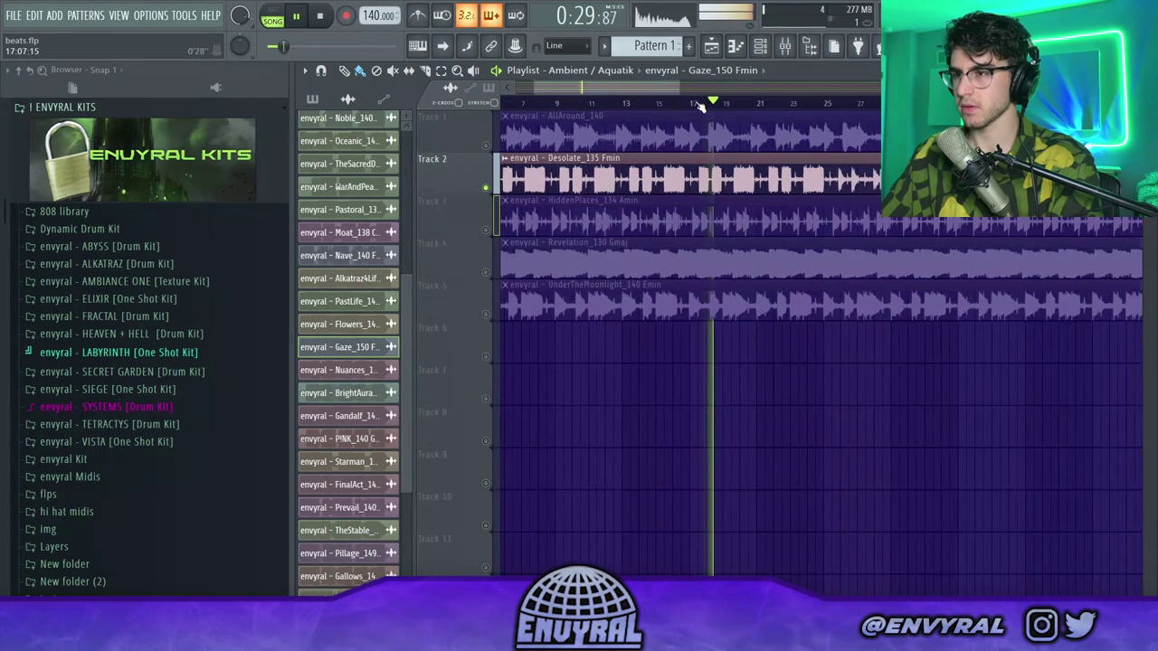
pyautogui.moveTo(647, 88); pyautogui.dragTo(656, 89)
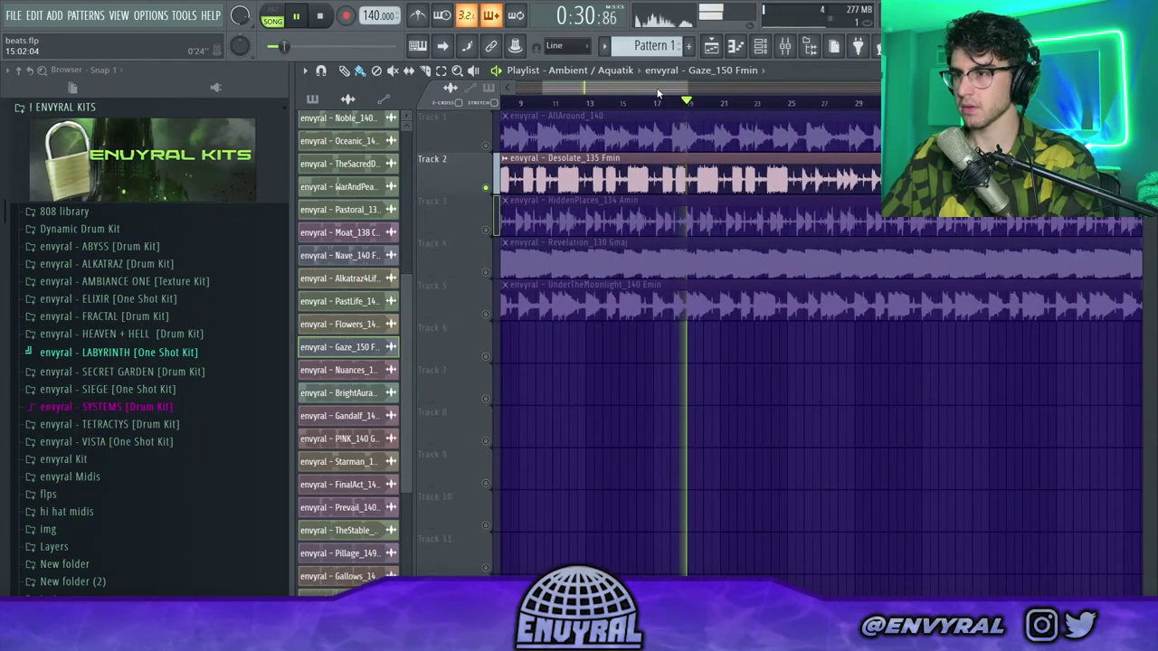
pyautogui.scroll(2, 631, 109)
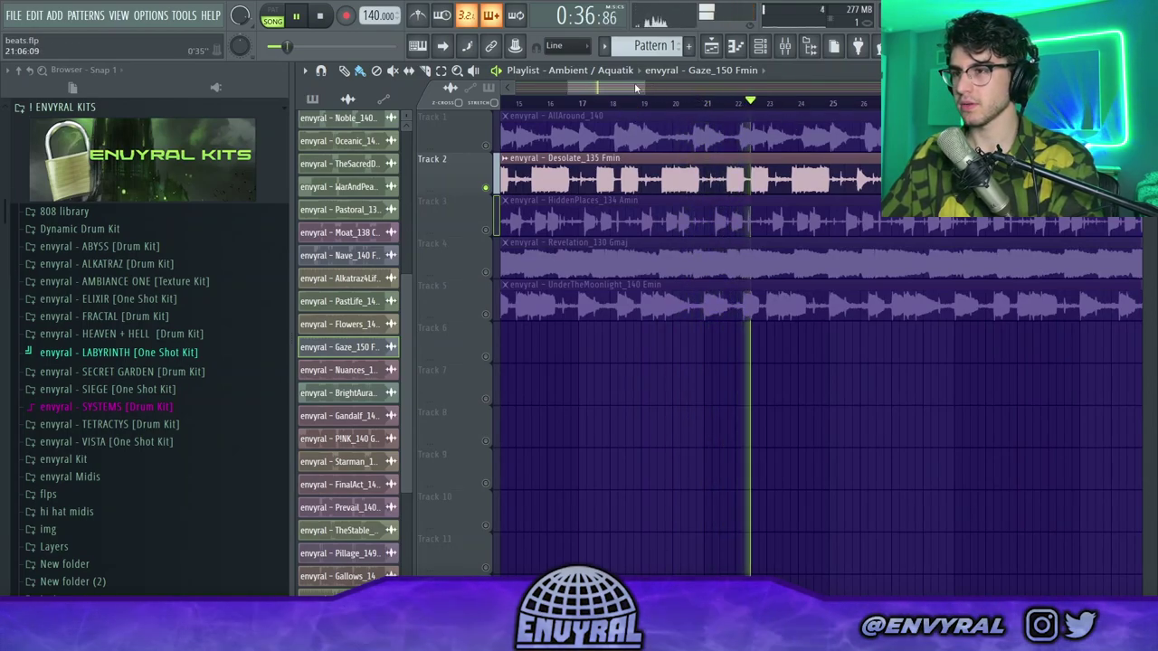
pyautogui.moveTo(611, 88); pyautogui.dragTo(615, 89)
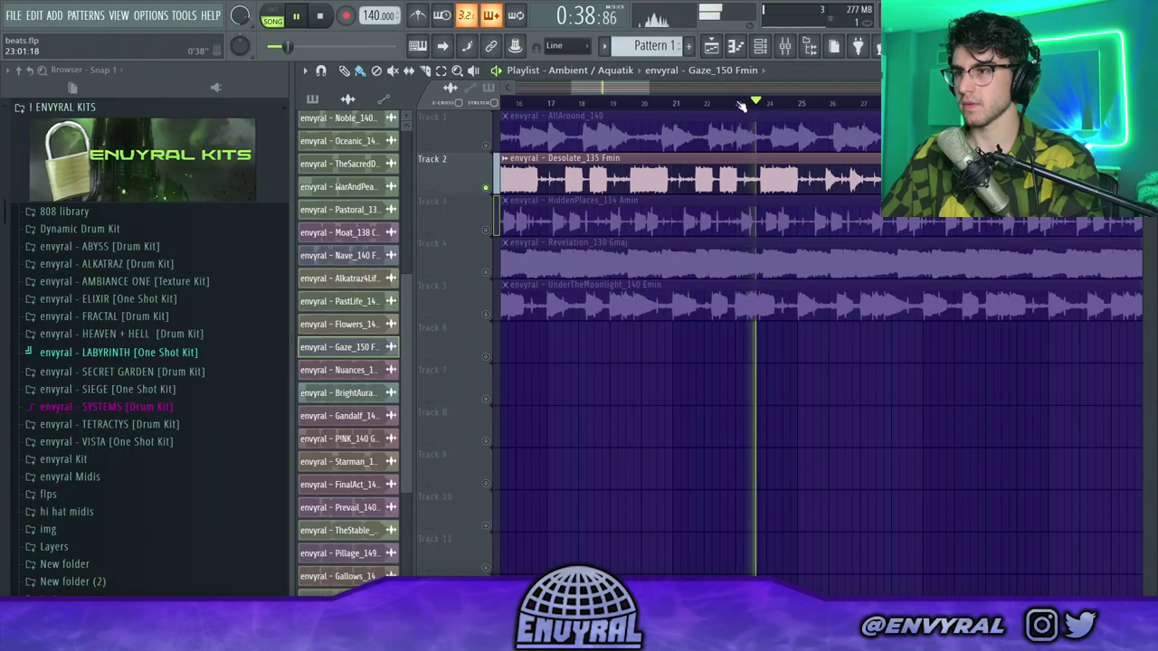
pyautogui.scroll(-3, 737, 104)
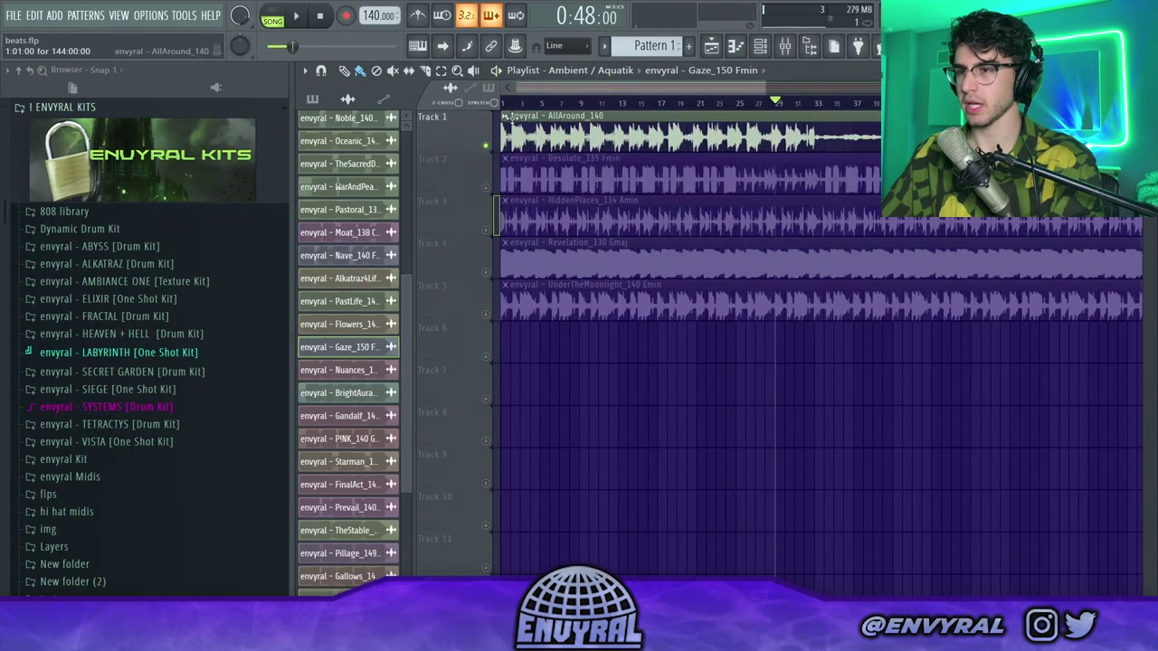
# - Play the soloed AllAround beat on Track 1 from the start and listen to its arrangement
pyautogui.scroll(2, 543, 104)
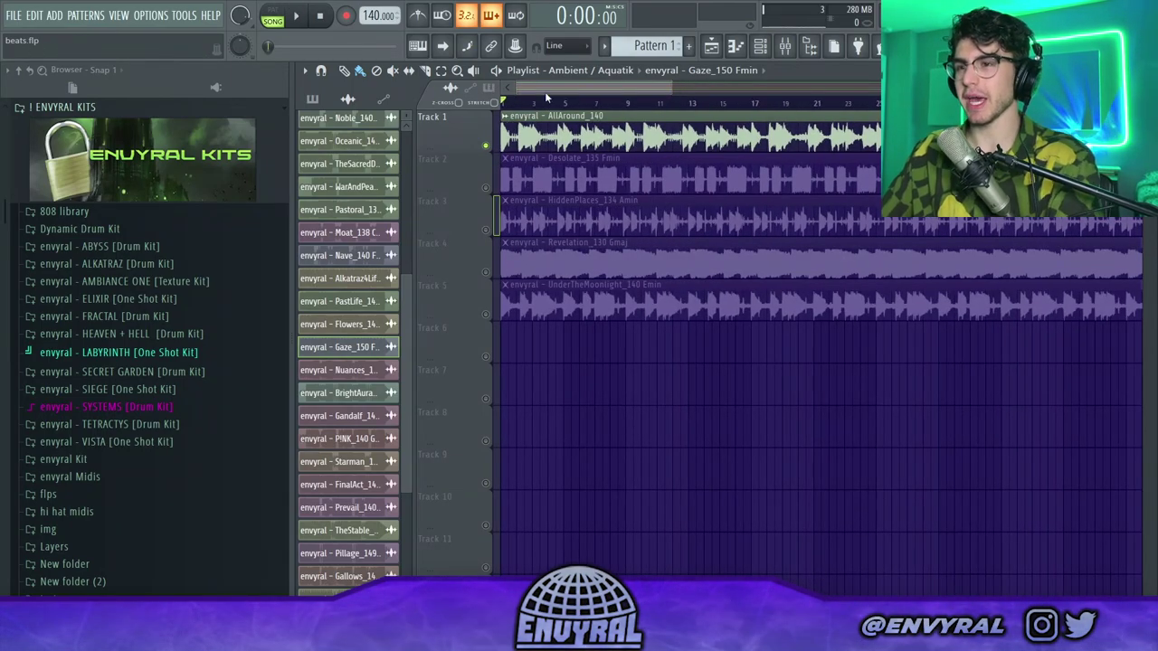
pyautogui.scroll(-2, 623, 107)
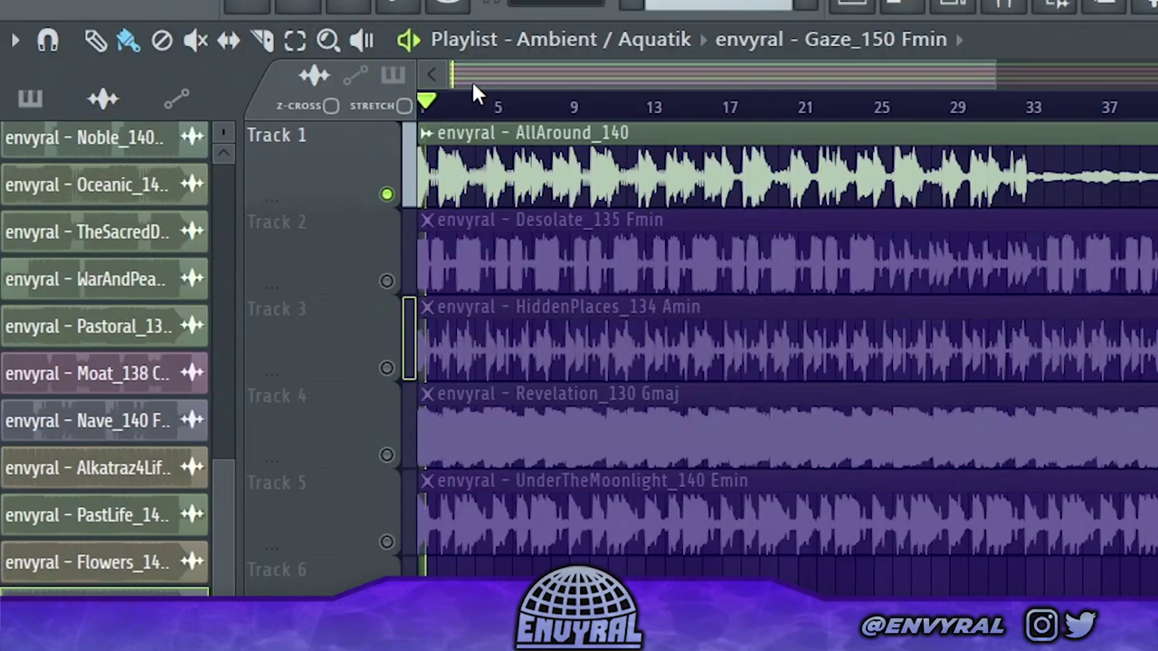
pyautogui.scroll(2, 572, 91)
pyautogui.press('space')
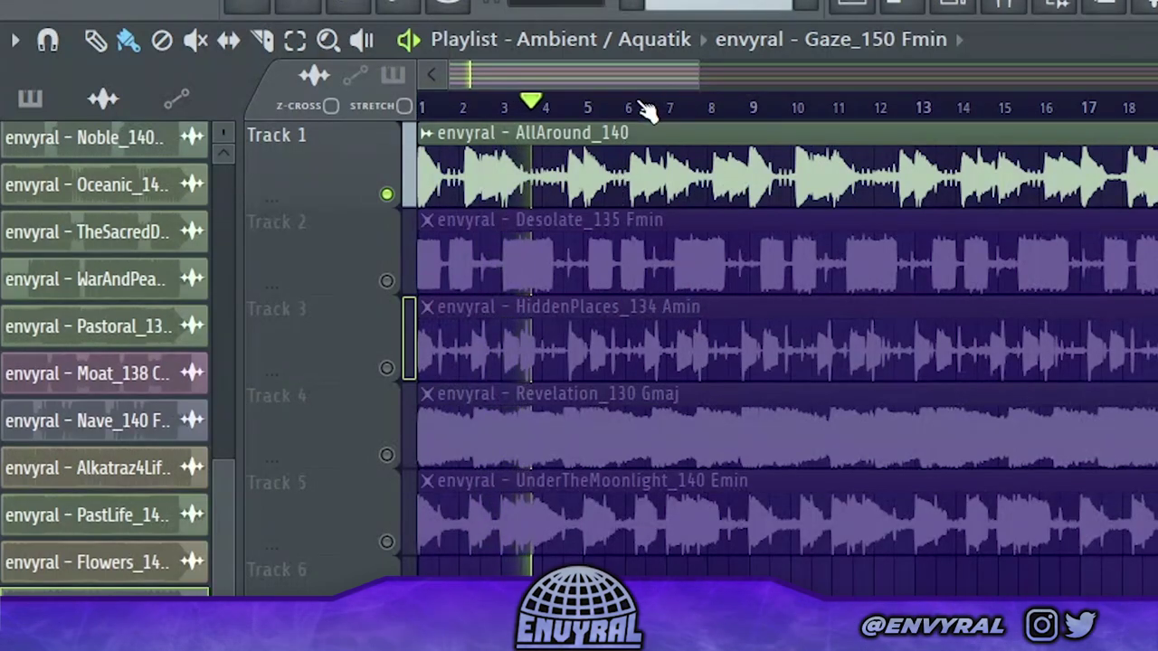
pyautogui.moveTo(698, 76); pyautogui.dragTo(910, 76)
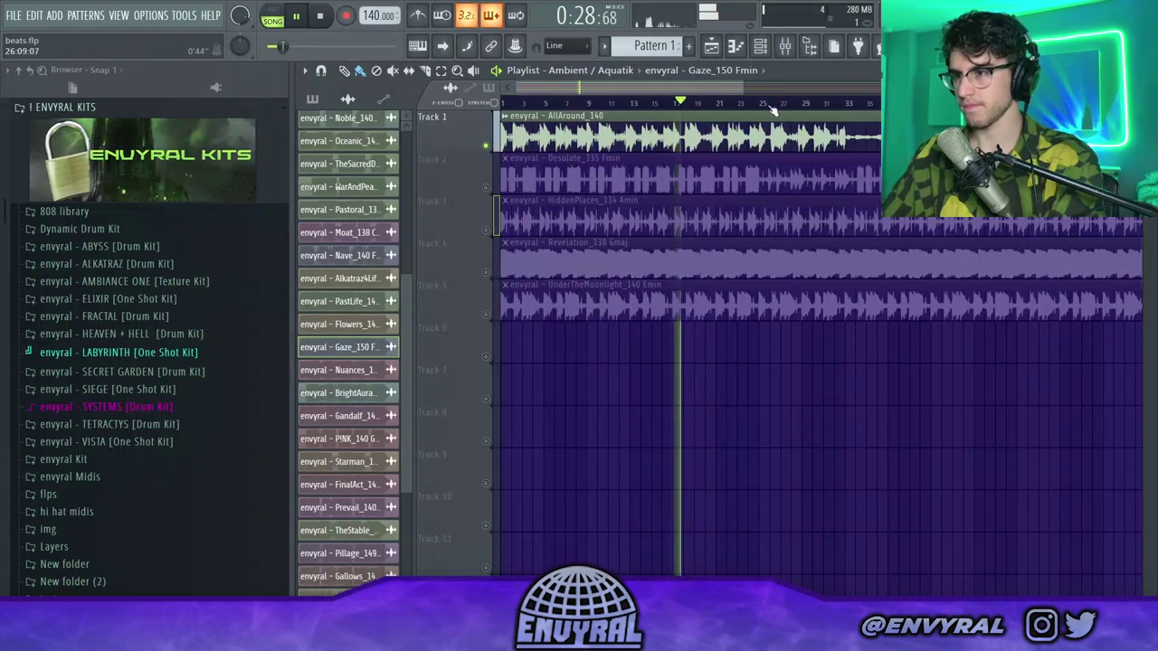
pyautogui.moveTo(742, 89); pyautogui.dragTo(700, 85)
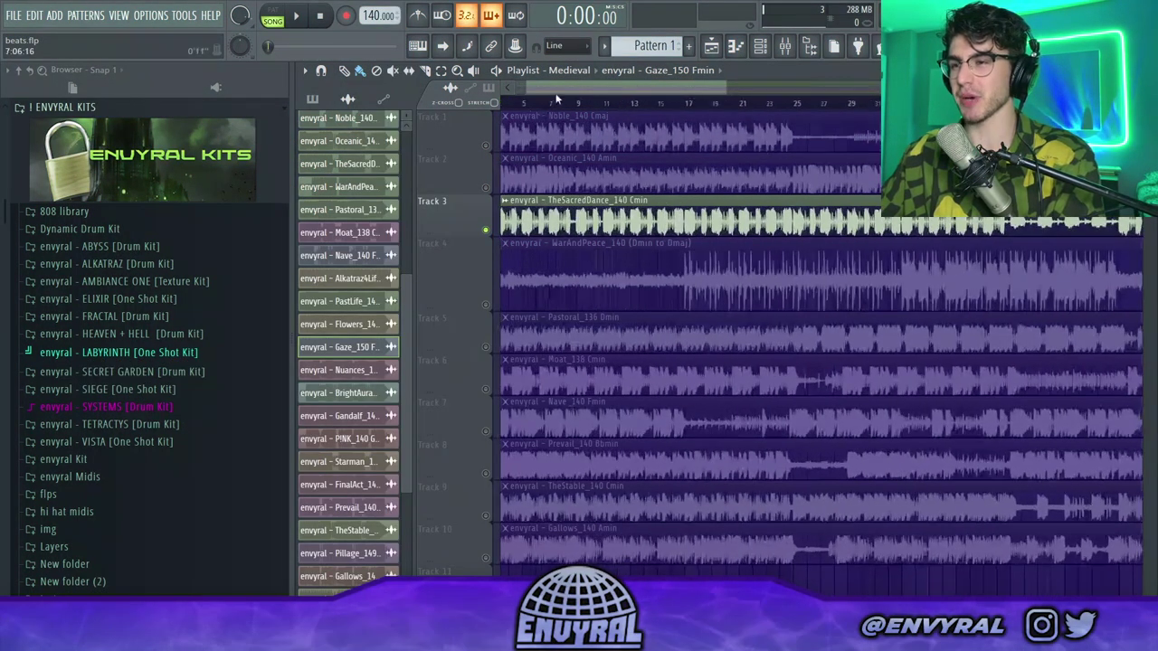
# - Listen to the soloed TheSacredDance beat in the Medieval arrangement while following its waveform
pyautogui.scroll(-3, 525, 108)
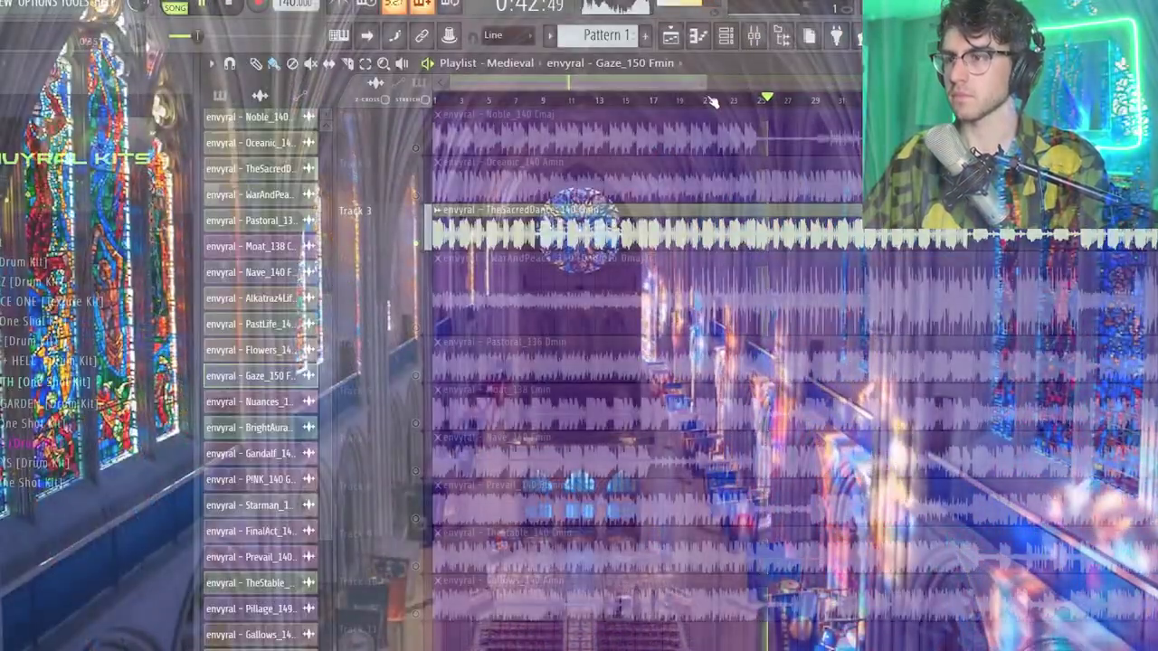
pyautogui.scroll(-2, 708, 107)
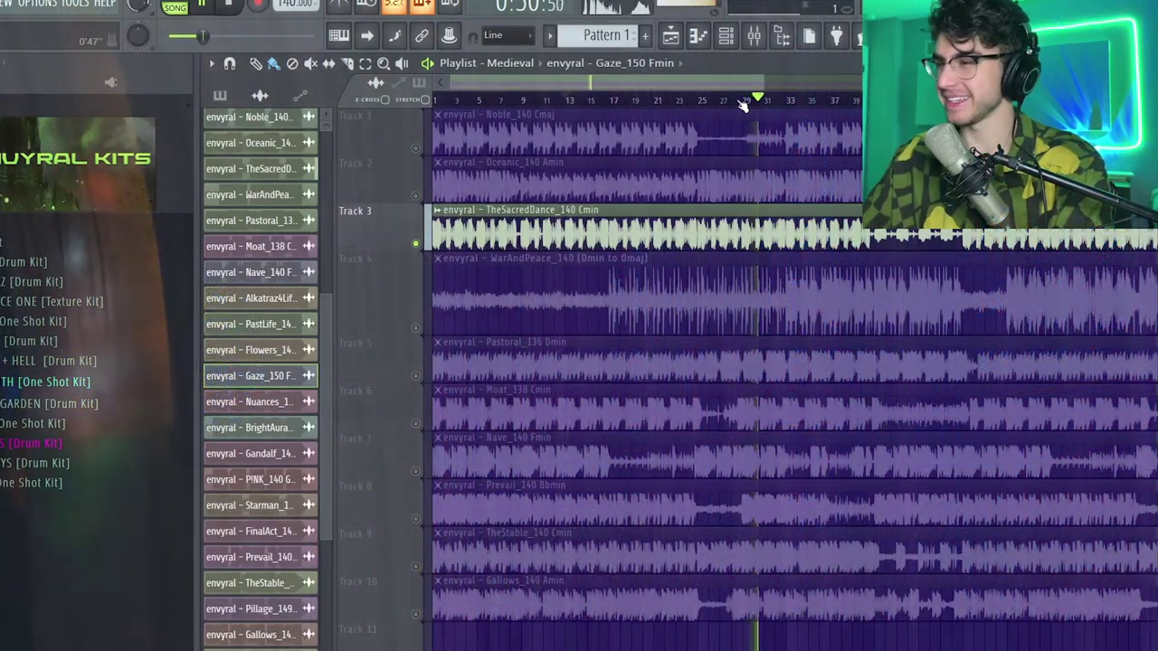
pyautogui.scroll(3, 743, 103)
pyautogui.moveTo(671, 82); pyautogui.dragTo(681, 80)
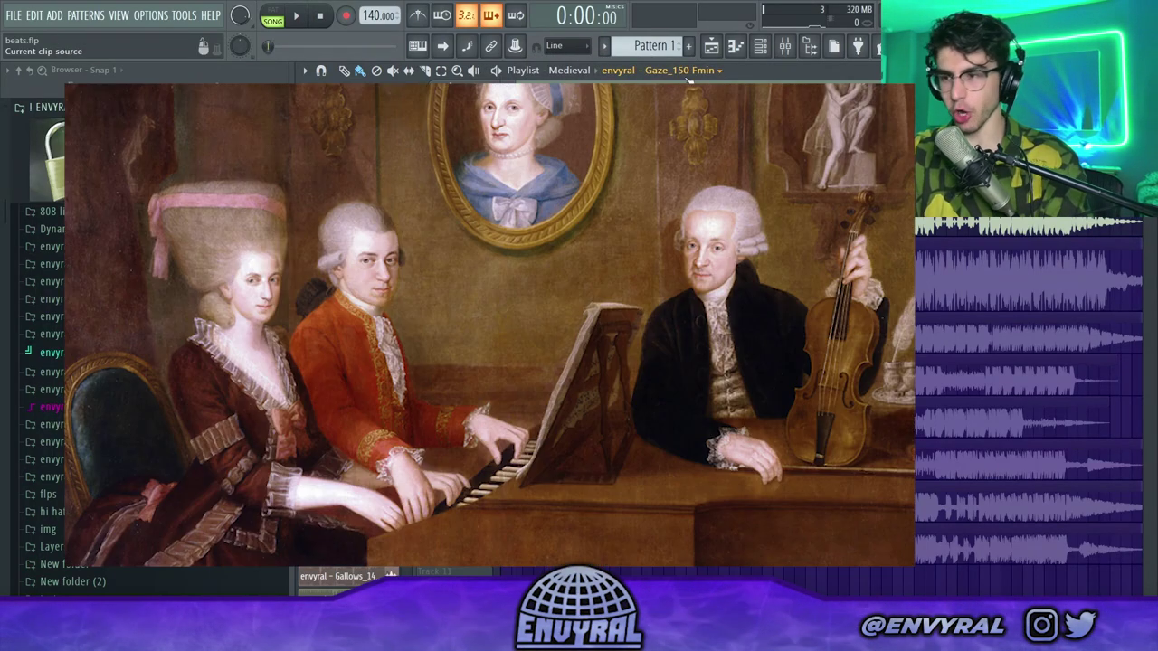
# - Play the ending of the soloed WarAndPeace beat from about bar 96, and stop playback
pyautogui.click(653, 103)
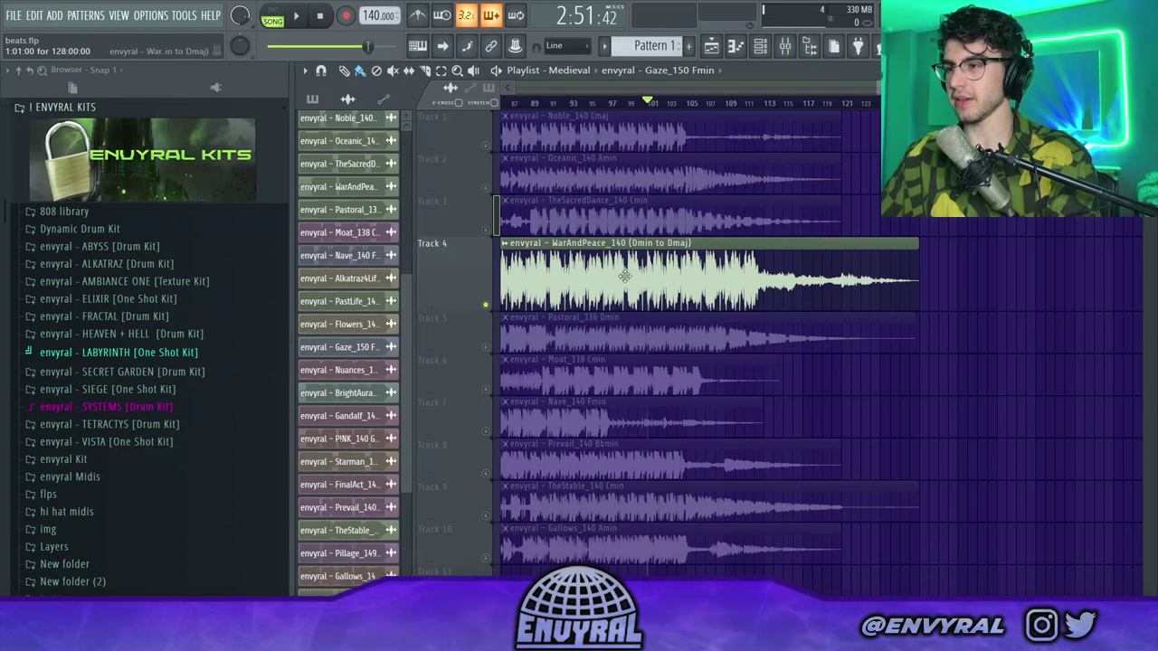
pyautogui.click(580, 98)
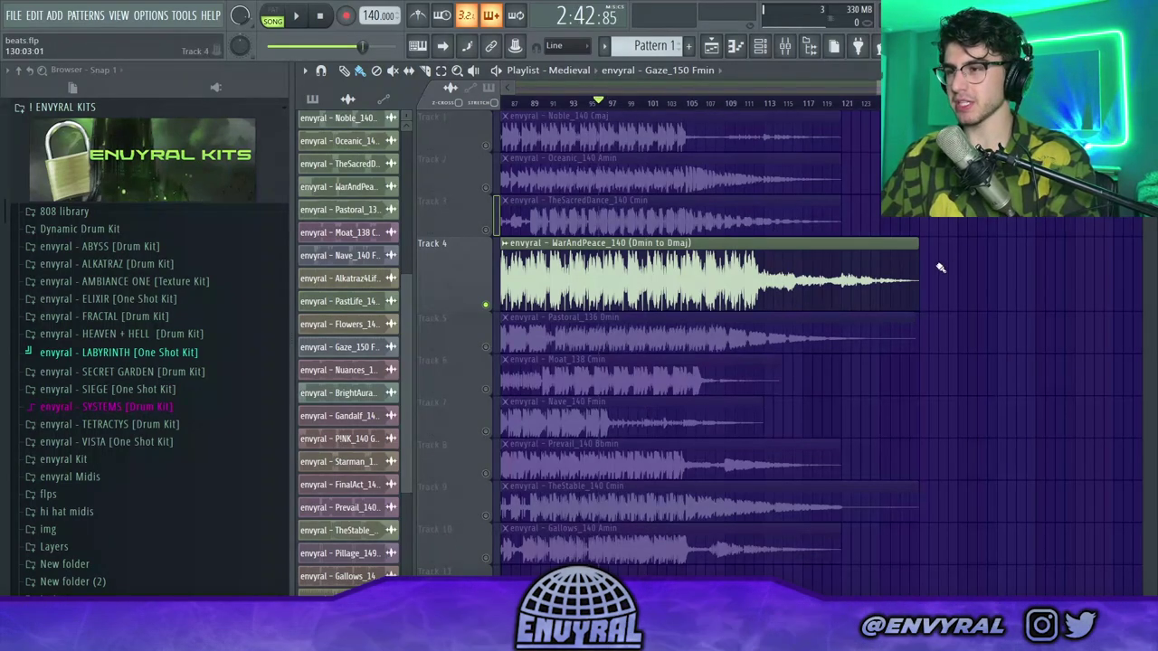
pyautogui.click(300, 18)
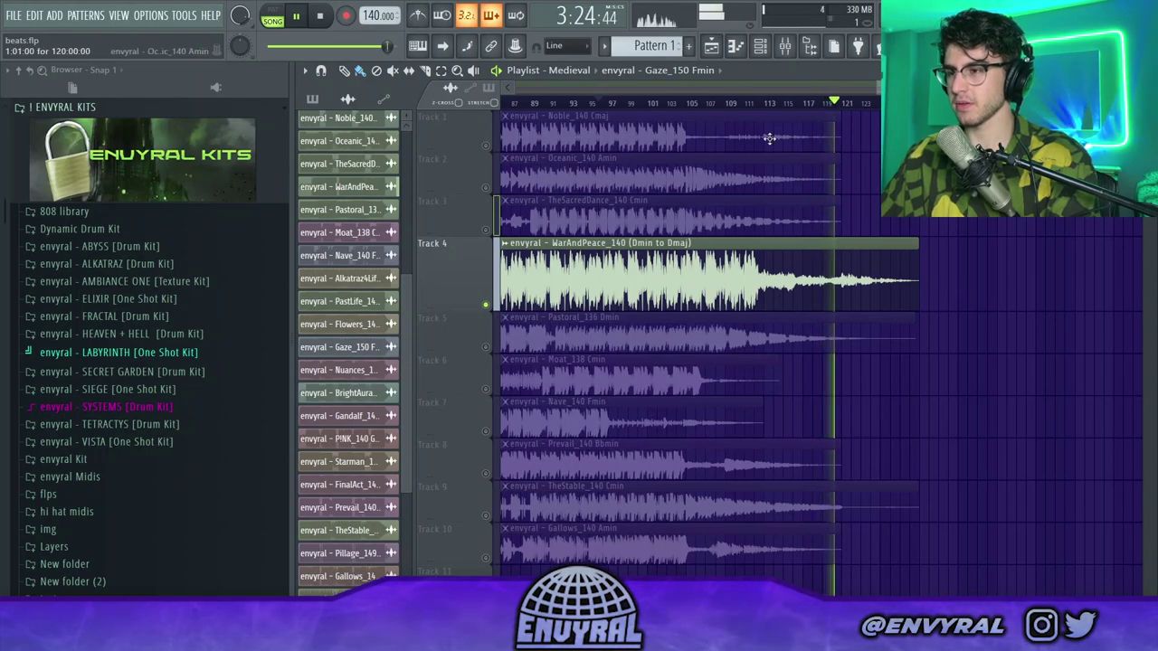
pyautogui.scroll(-3, 795, 112)
pyautogui.press('space')
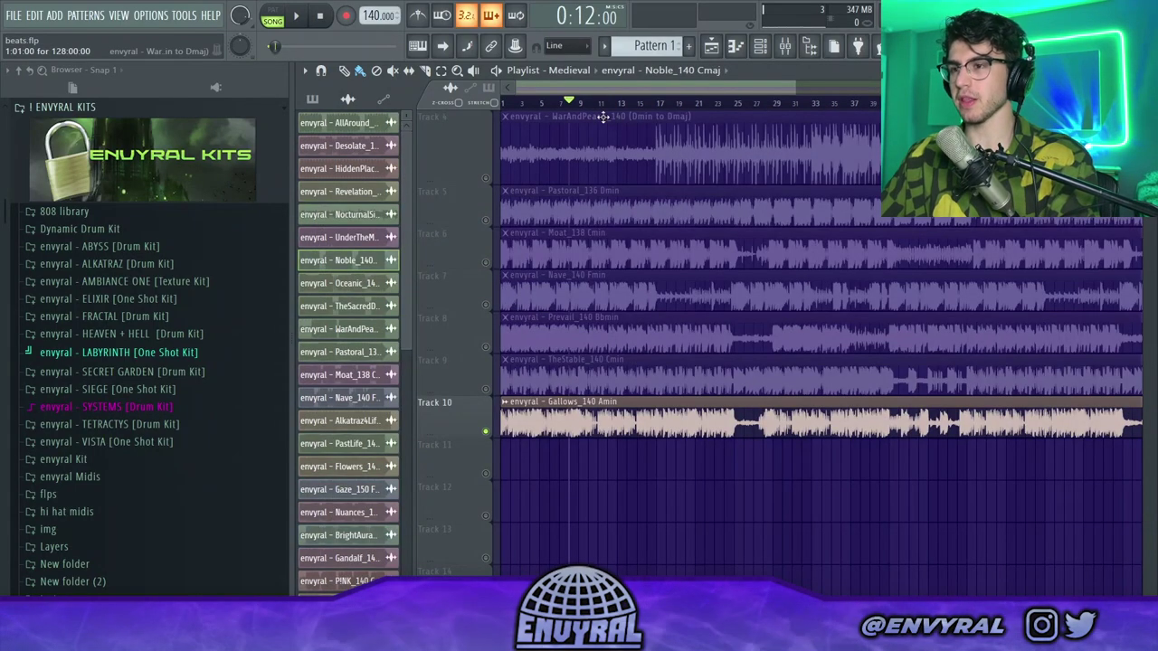
# - Play the soloed Gallows beat on Track 10 from bar 8 and listen to it
pyautogui.scroll(-2, 590, 108)
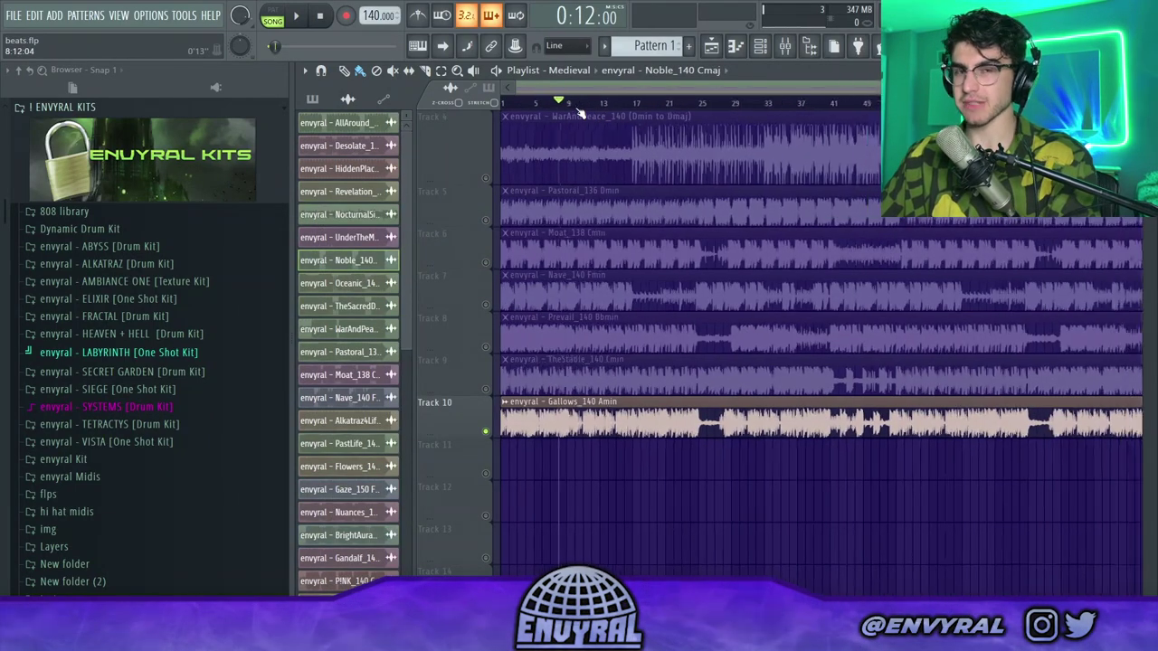
pyautogui.scroll(3, 587, 105)
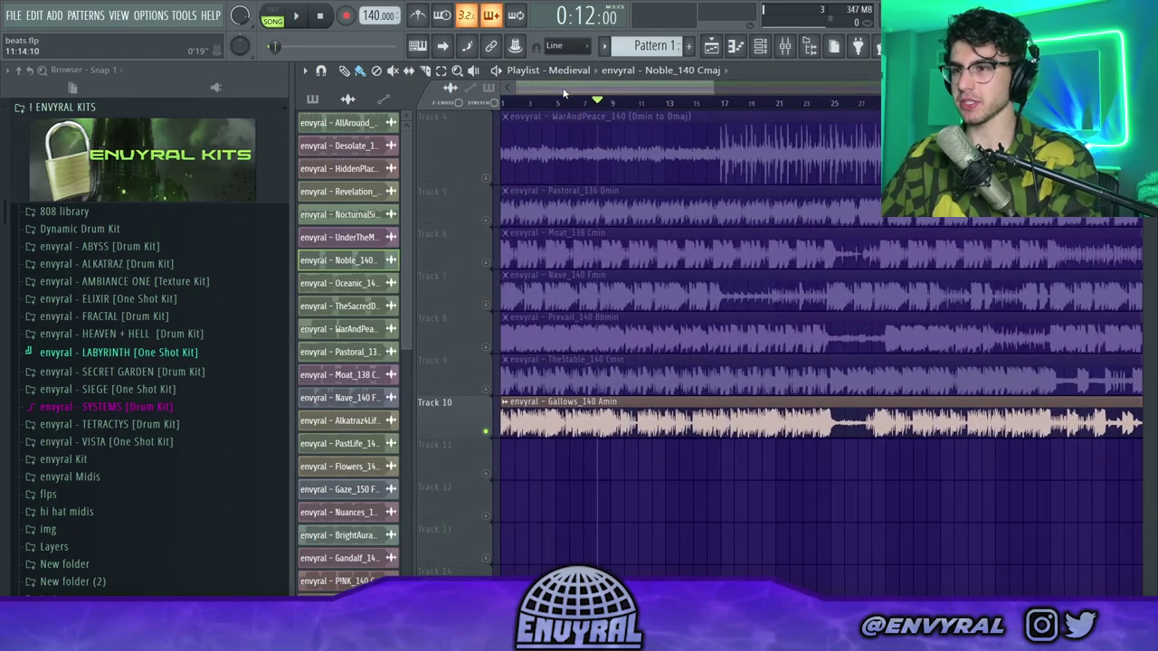
pyautogui.press('space')
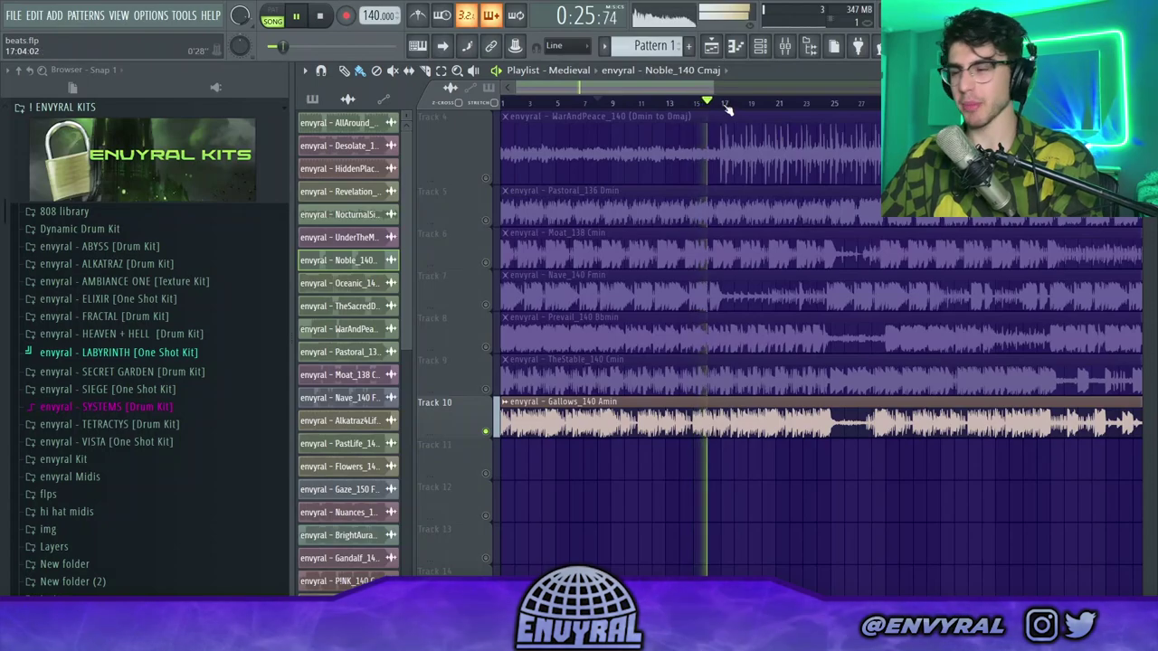
pyautogui.scroll(-2, 726, 107)
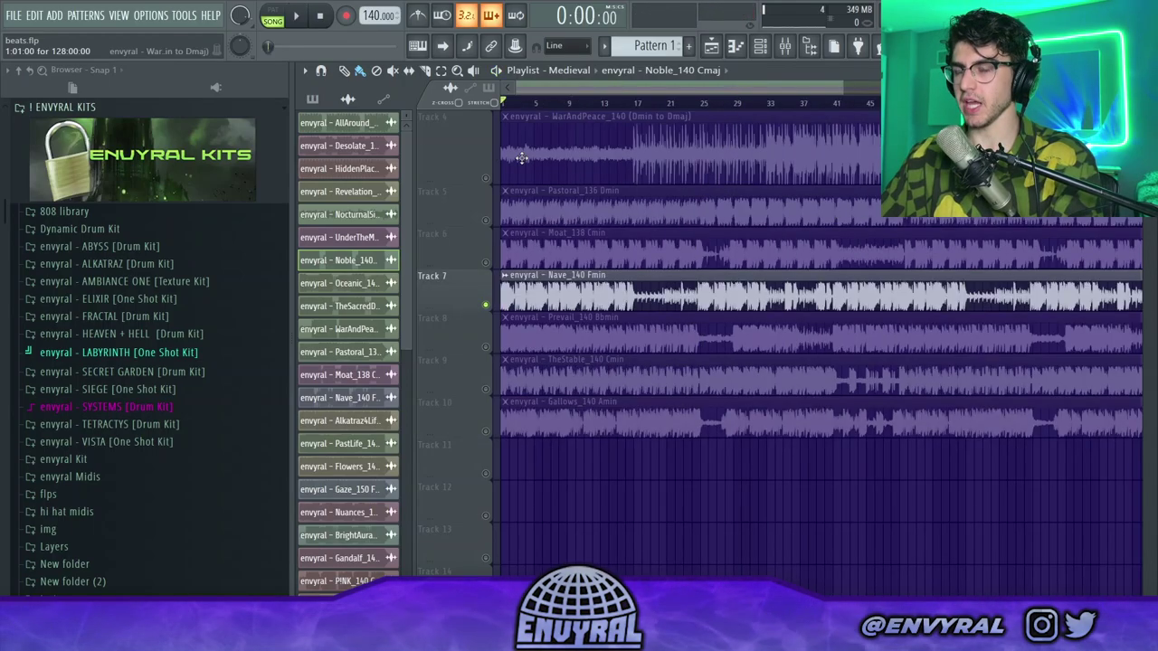
# - Play the soloed Nave beat on Track 7 from the start and follow its waveform
pyautogui.scroll(-2, 550, 113)
pyautogui.scroll(2, 550, 113)
pyautogui.press('space')
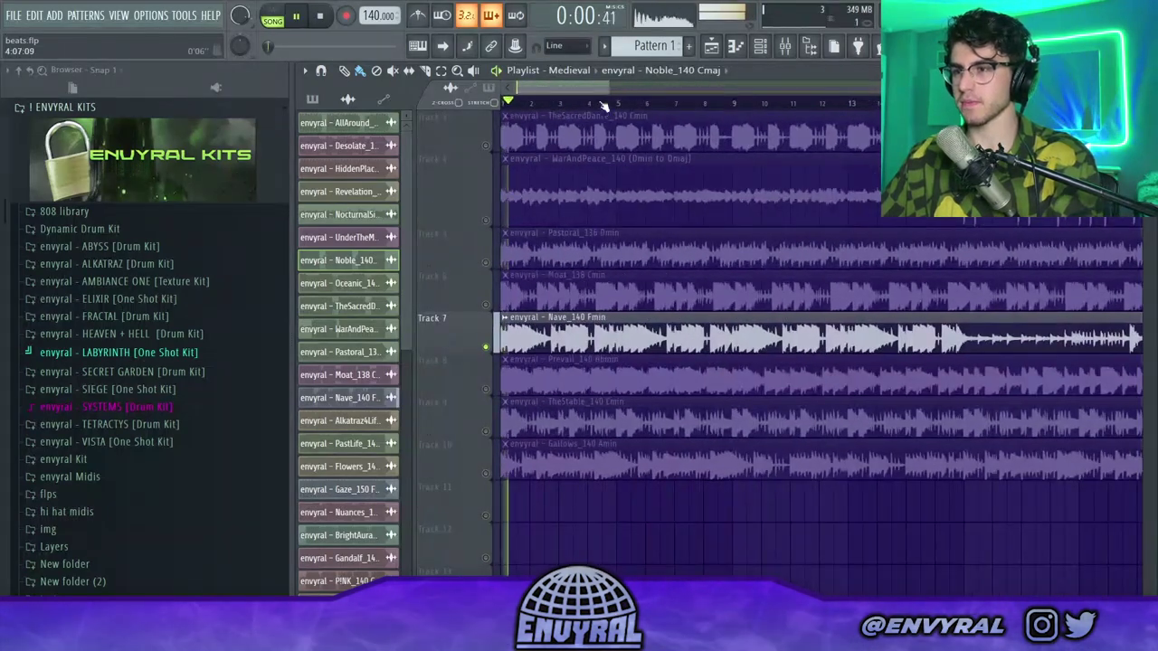
pyautogui.scroll(-2, 569, 101)
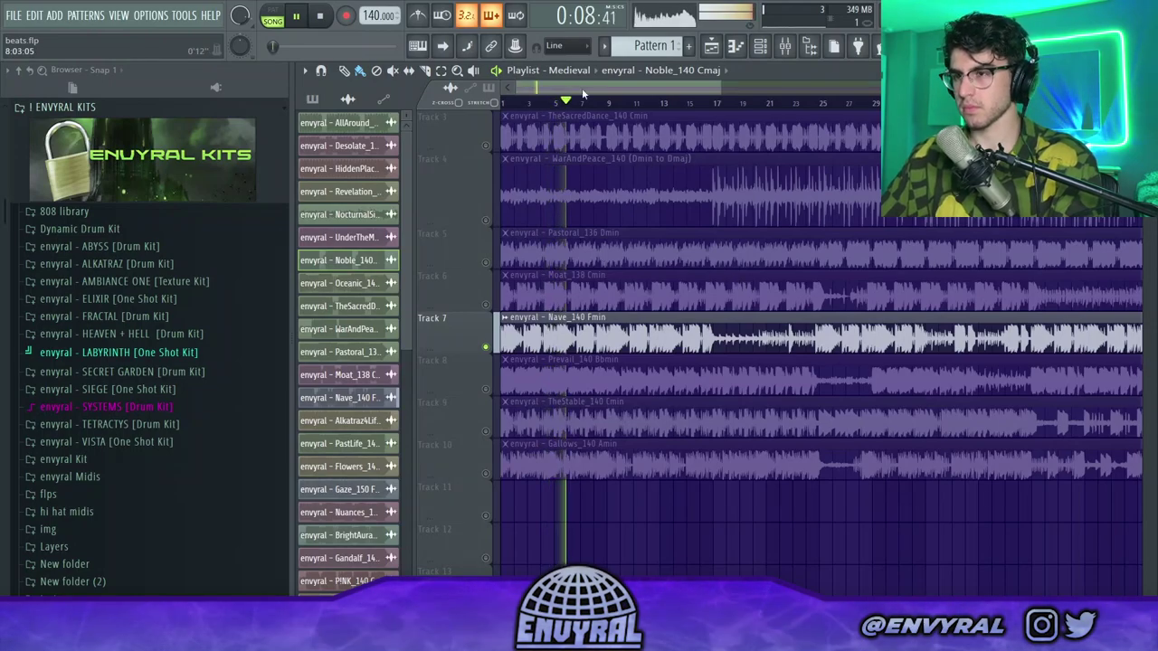
# - Keep listening to the soloed Nave beat past its quiet section at bar 17 to about bar 25, and stop playback
pyautogui.scroll(1, 581, 107)
pyautogui.scroll(2, 584, 113)
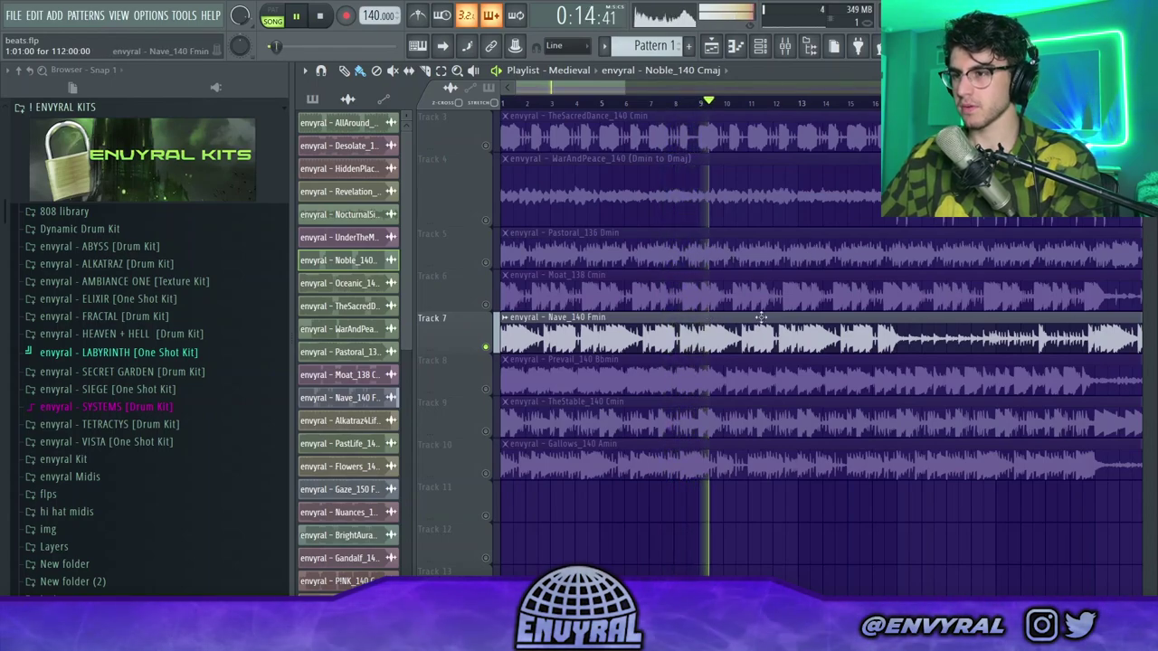
pyautogui.scroll(-1, 711, 107)
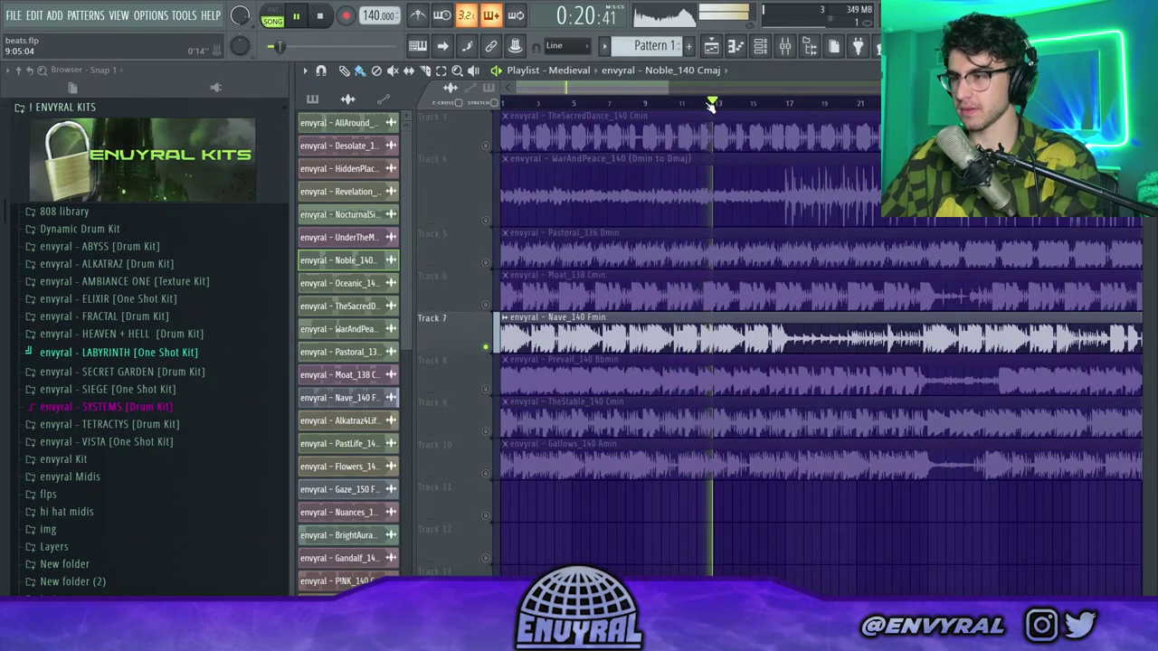
pyautogui.scroll(-1, 709, 107)
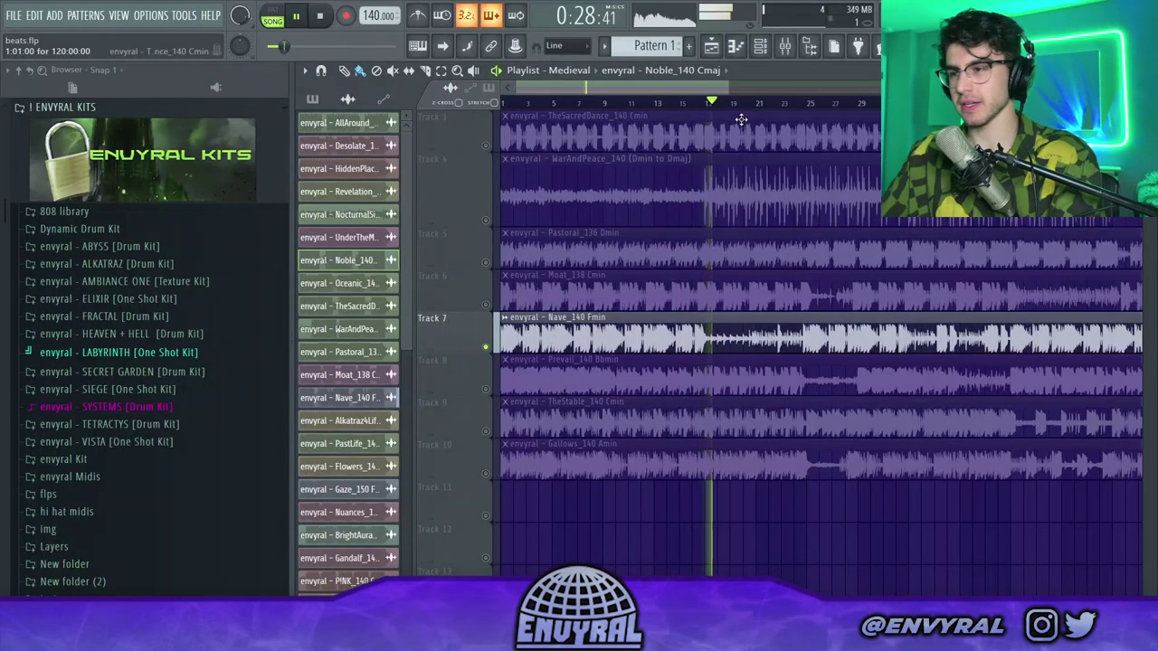
pyautogui.scroll(-1, 733, 118)
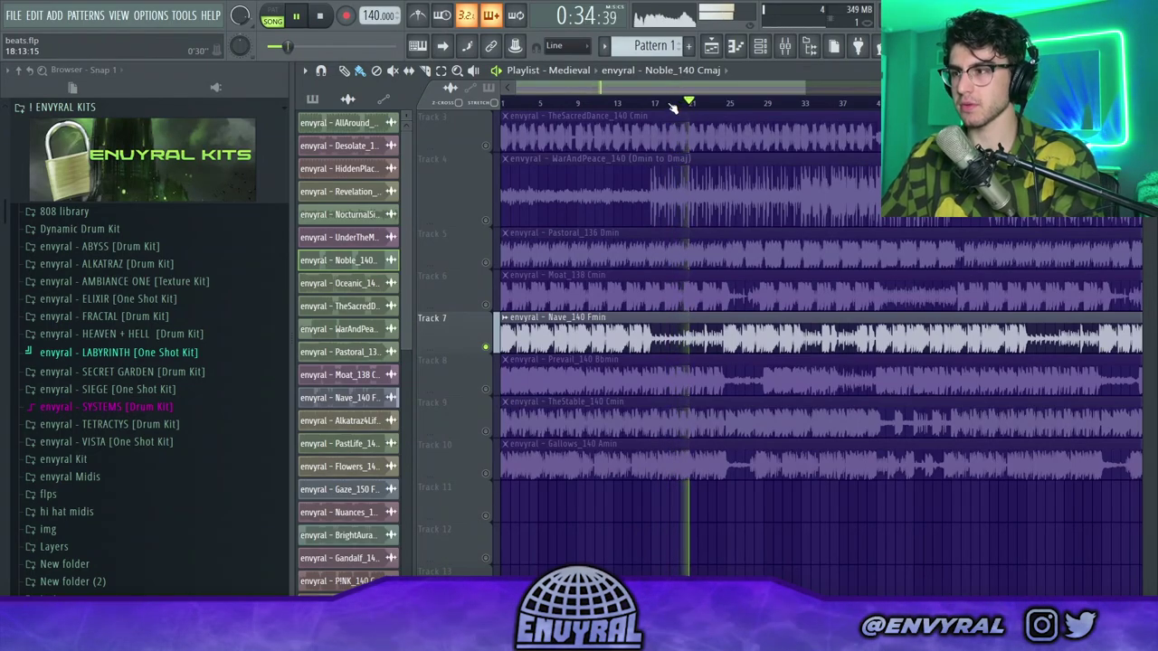
pyautogui.scroll(-1, 691, 91)
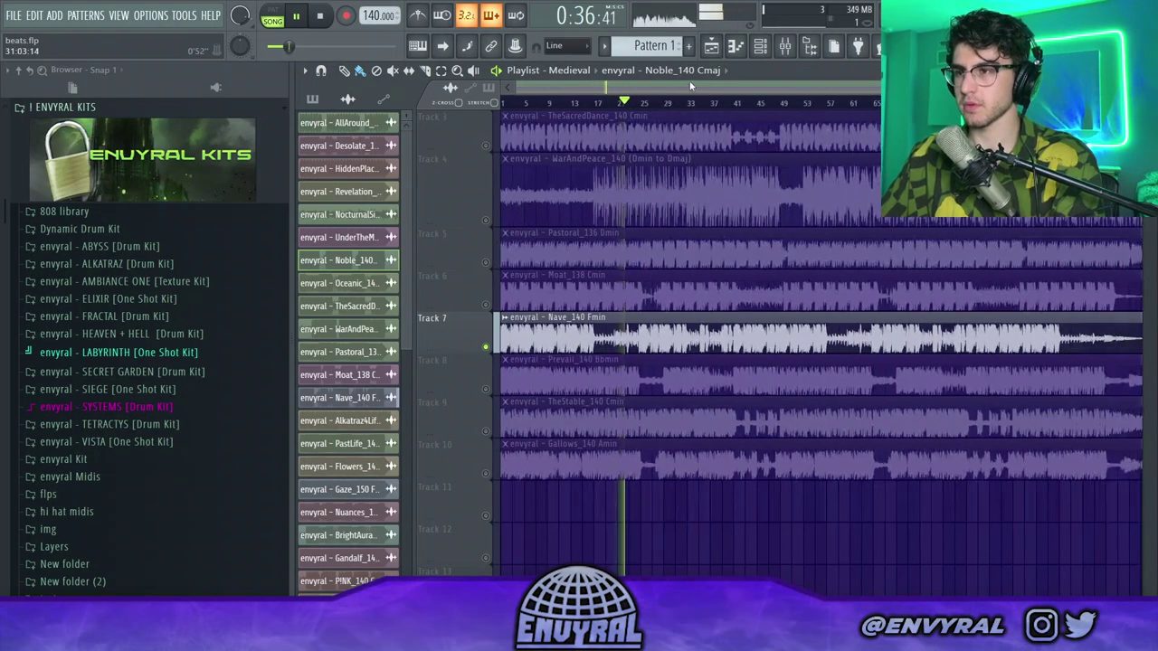
pyautogui.scroll(2, 678, 91)
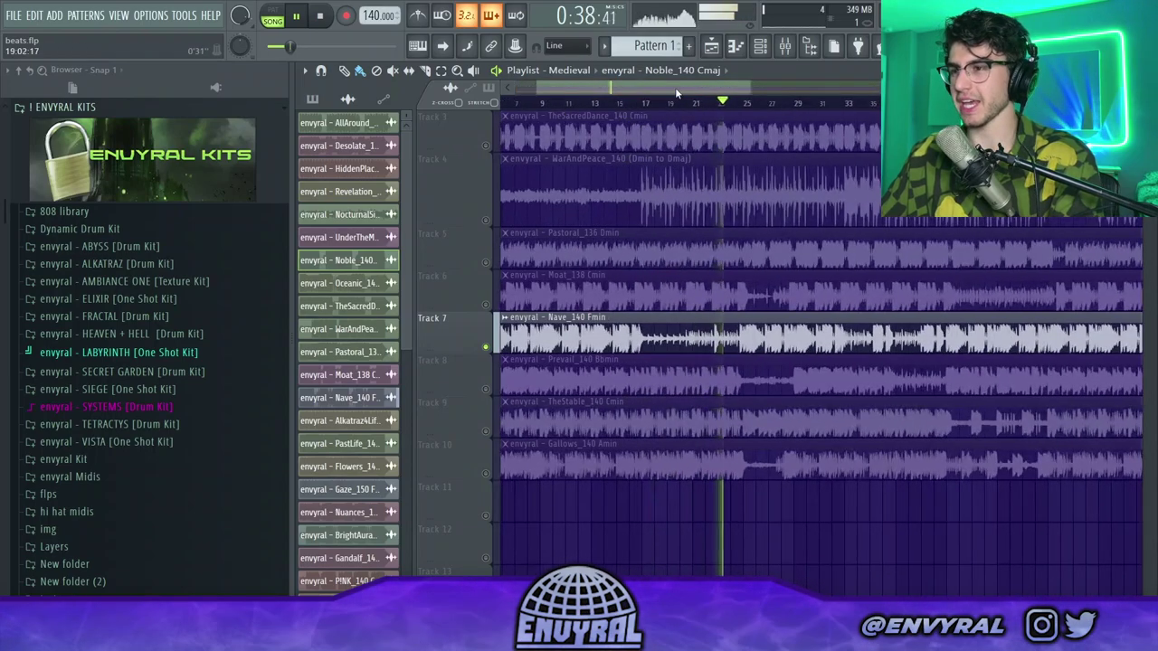
pyautogui.hscroll(-2, 621, 105)
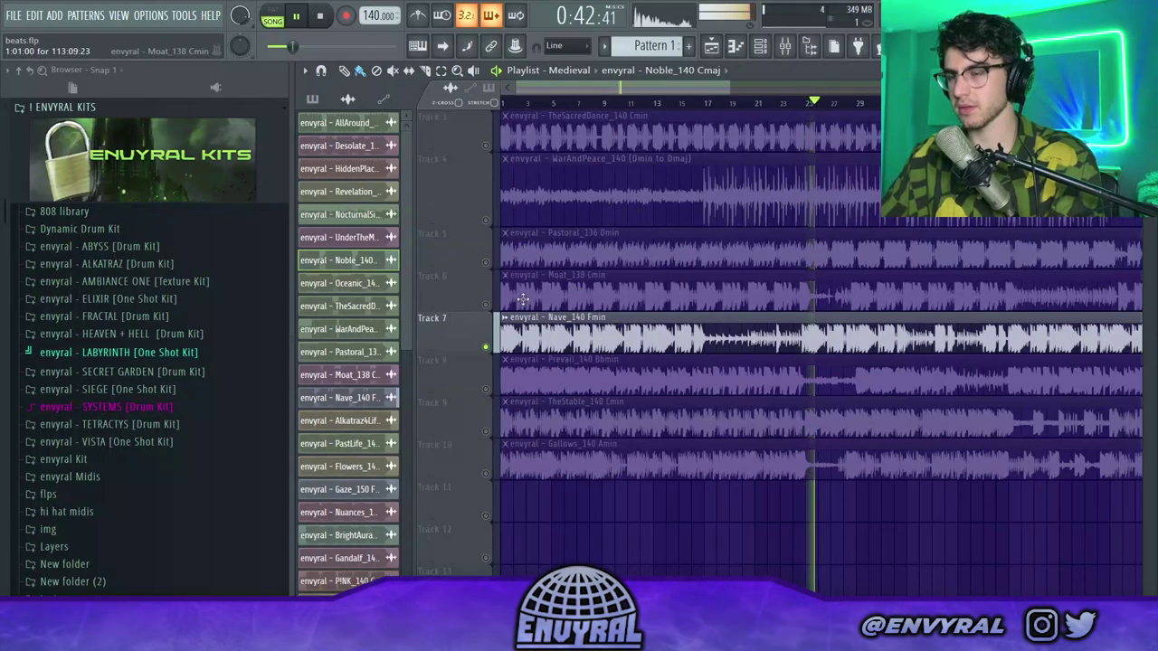
pyautogui.press('space')
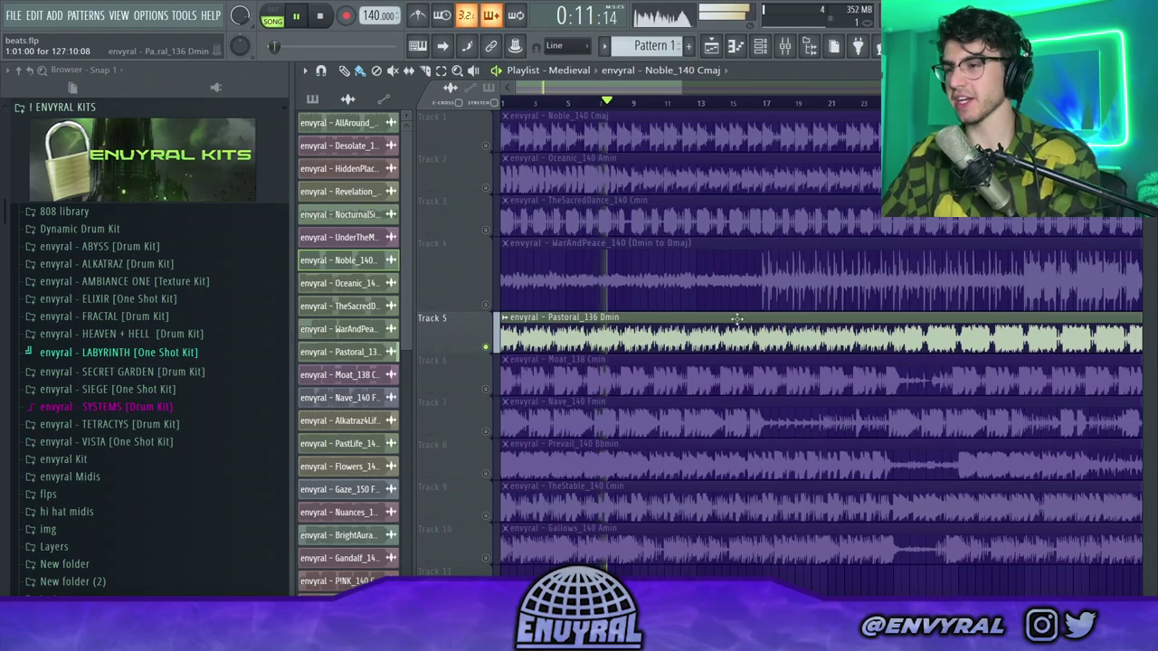
# - Listen to the soloed Pastoral beat on Track 5, and play the soloed Oceanic beat on Track 2 from about bar 8
pyautogui.scroll(-2, 699, 327)
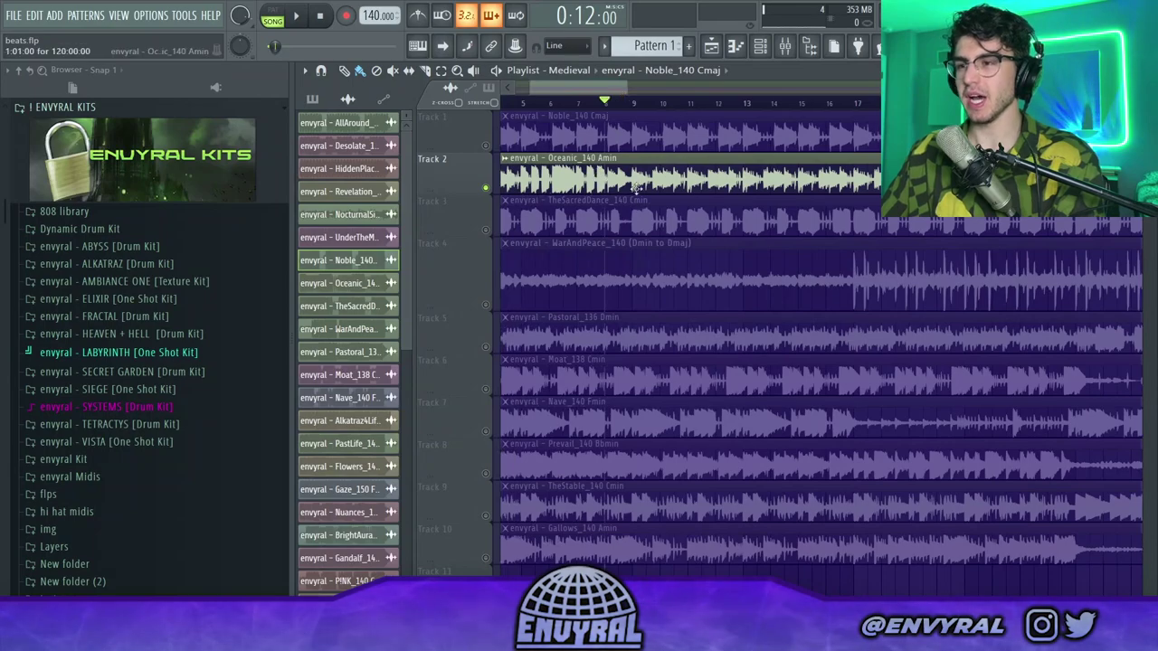
pyautogui.scroll(-4, 635, 109)
pyautogui.press('space')
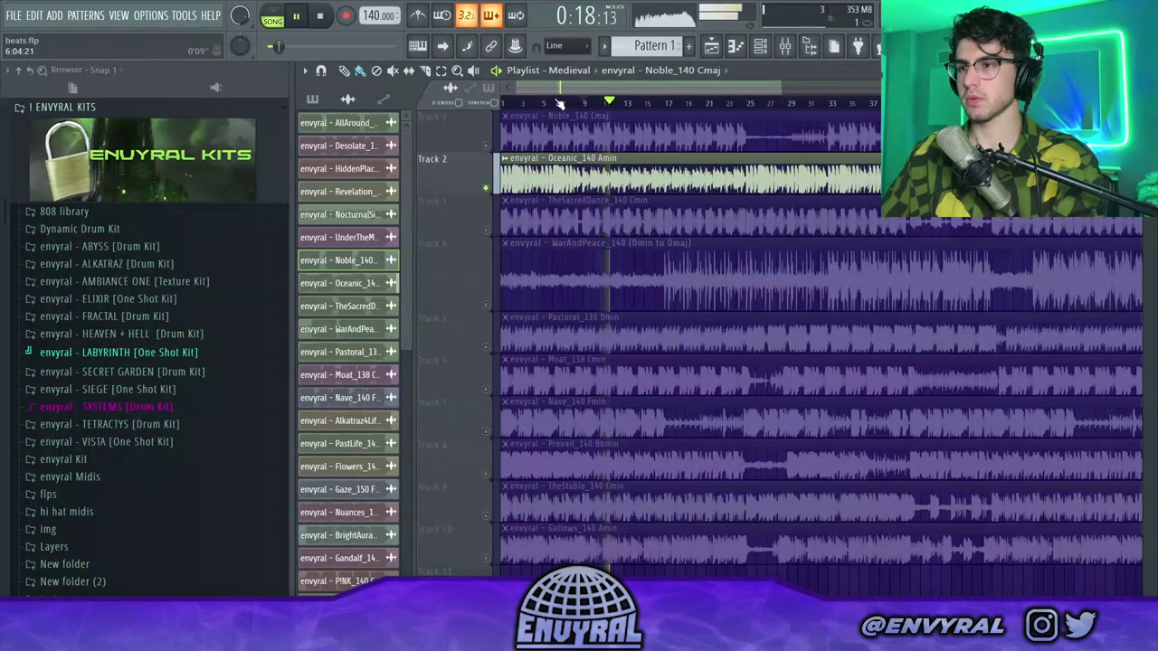
# - Reset the channel volume of the Oceanic audio clip to its default and close the clip's settings
pyautogui.click(793, 47)
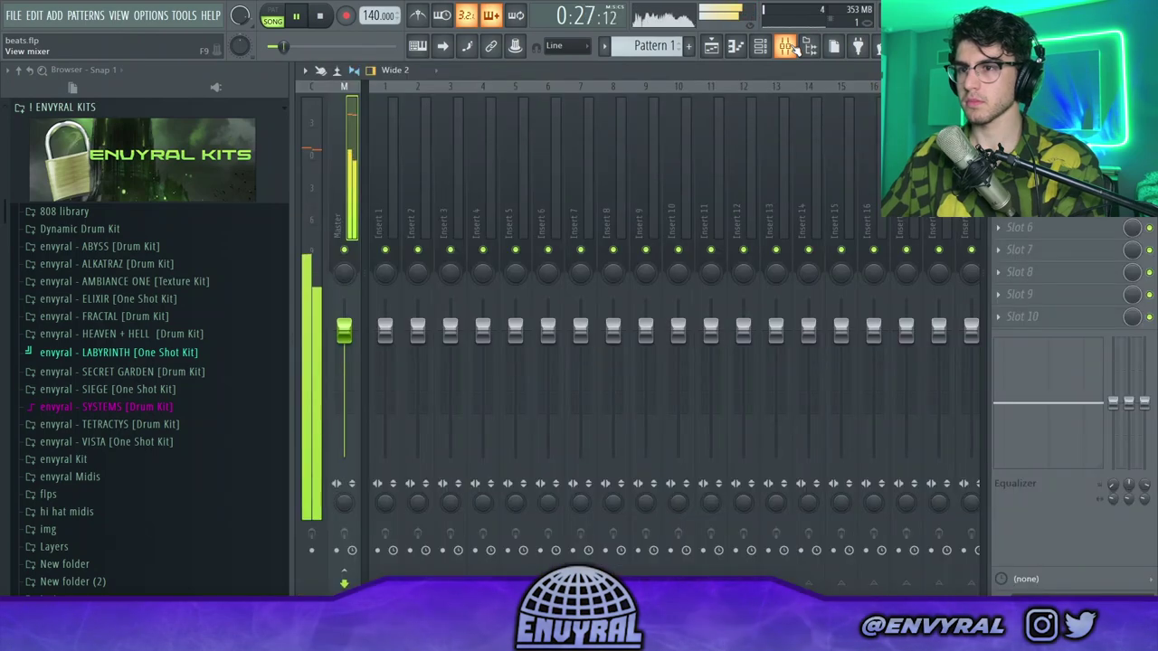
pyautogui.click(712, 47)
pyautogui.doubleClick(746, 164)
pyautogui.rightClick(749, 282)
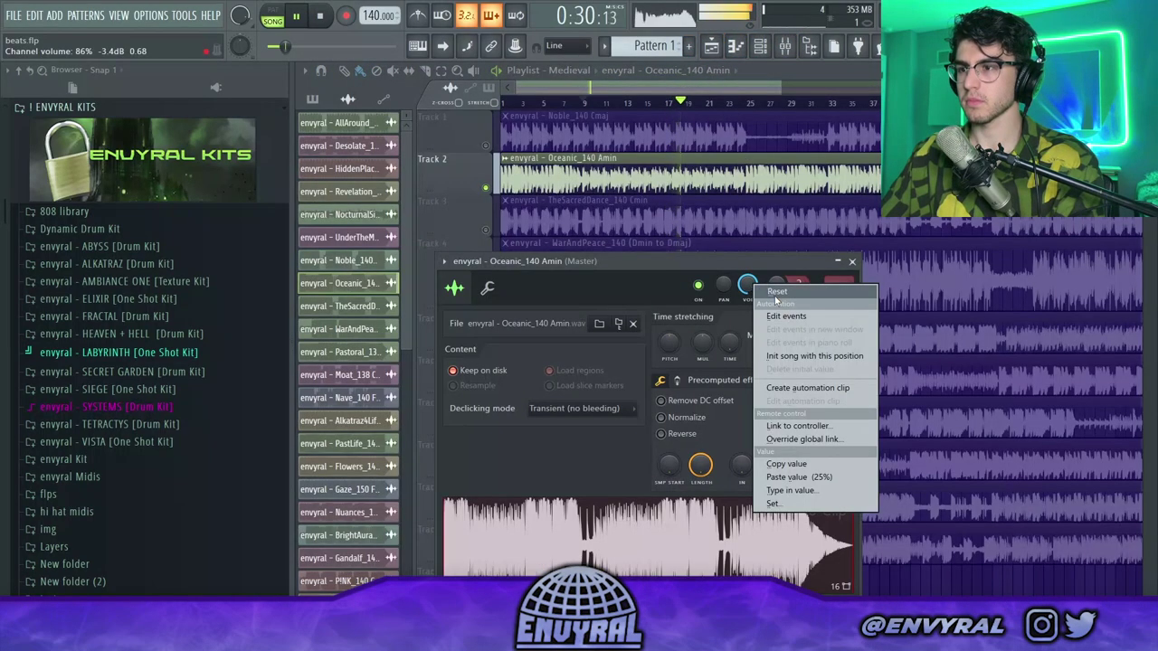
pyautogui.click(775, 292)
pyautogui.click(712, 85)
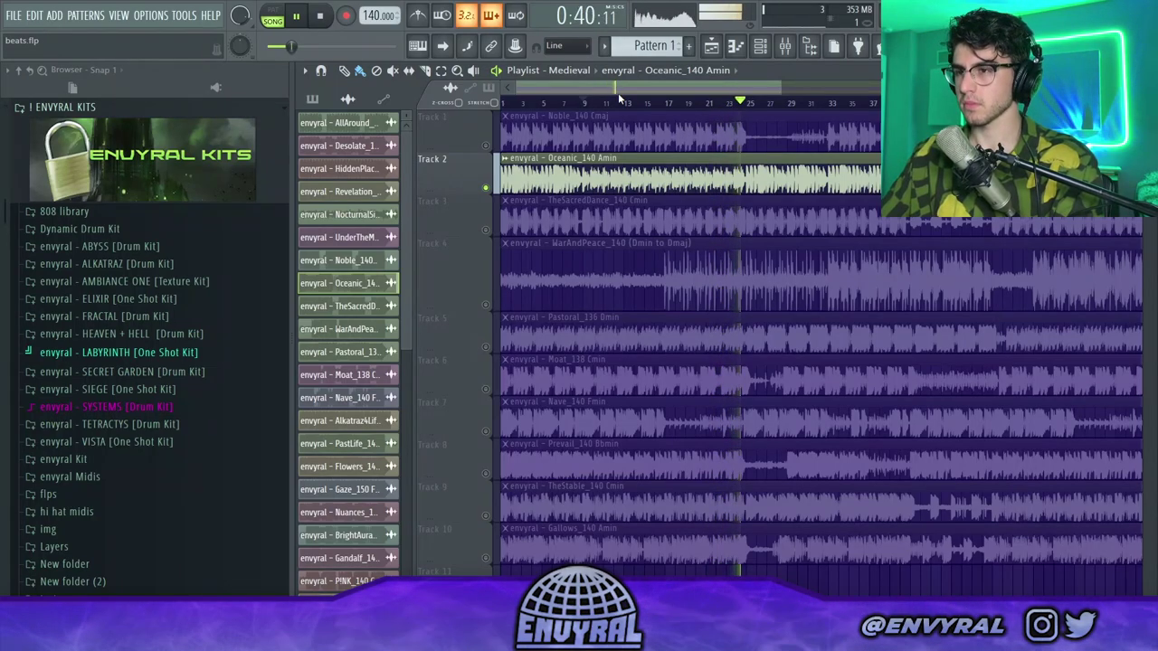
# - Play the soloed Noble beat on Track 1 from about bar 10 and listen to it
pyautogui.click(593, 102)
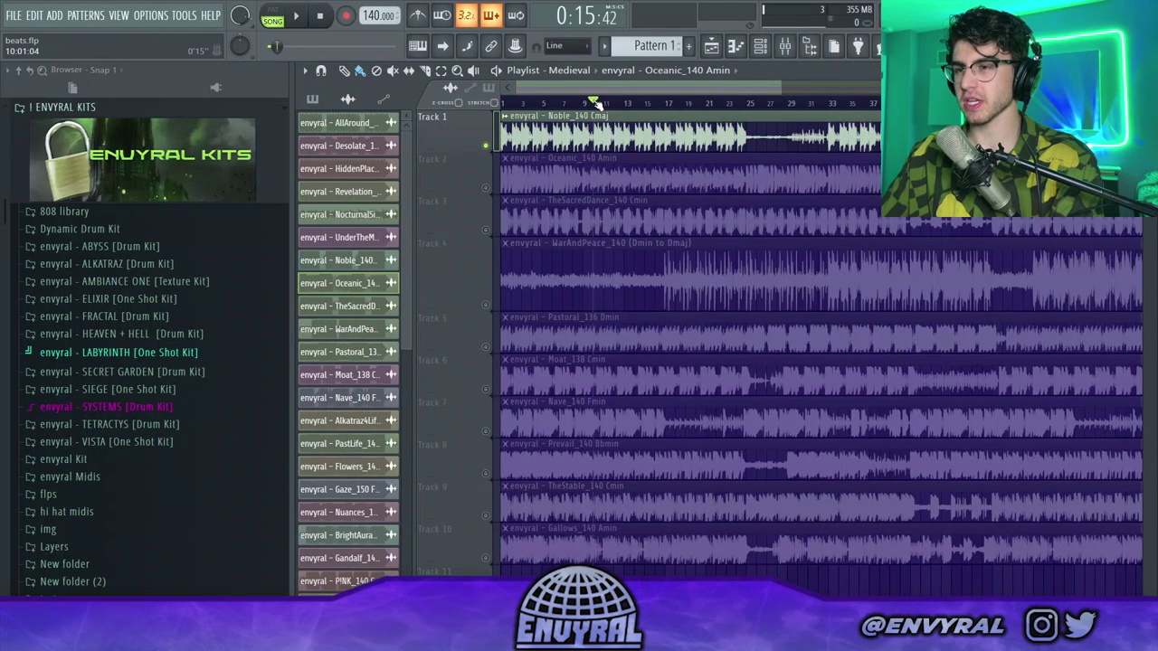
pyautogui.press('space')
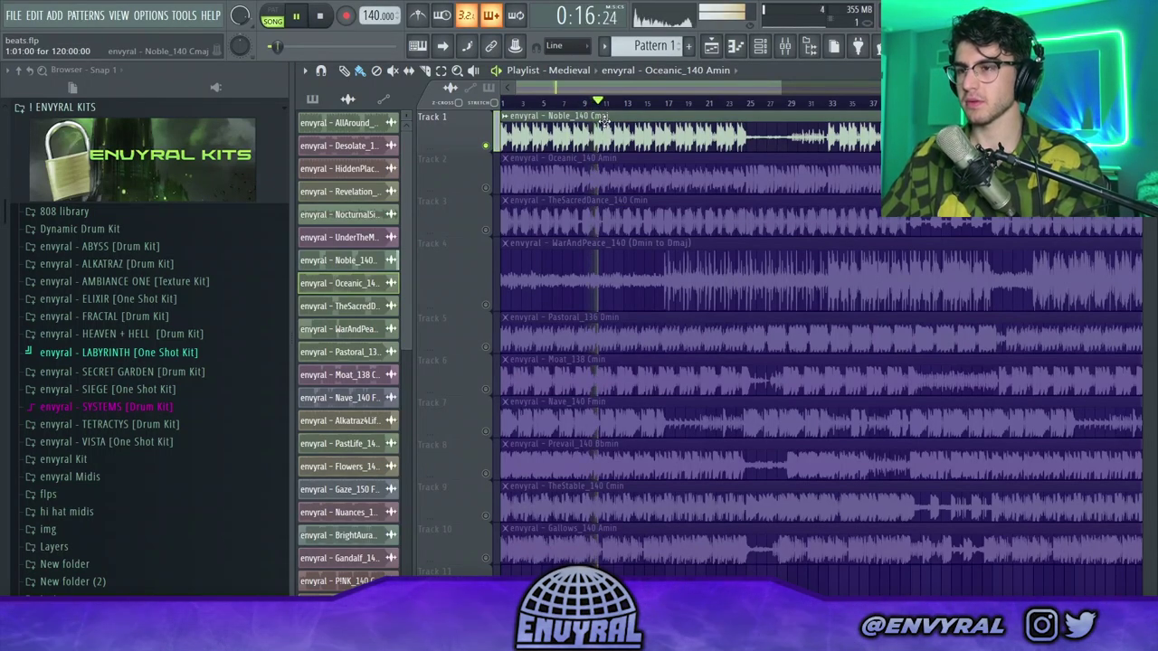
pyautogui.click(653, 115)
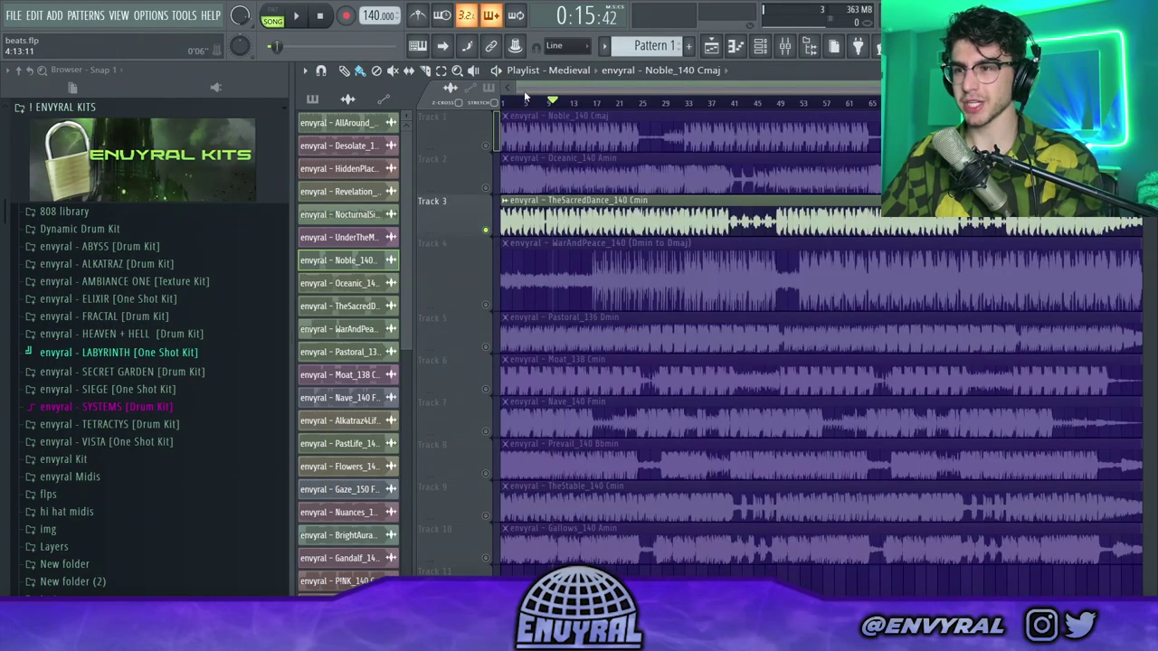
# - Finish auditioning TheSacredDance beat and switch the playlist from the Medieval to the Chamber arrangement
pyautogui.press('space')
pyautogui.click(576, 71)
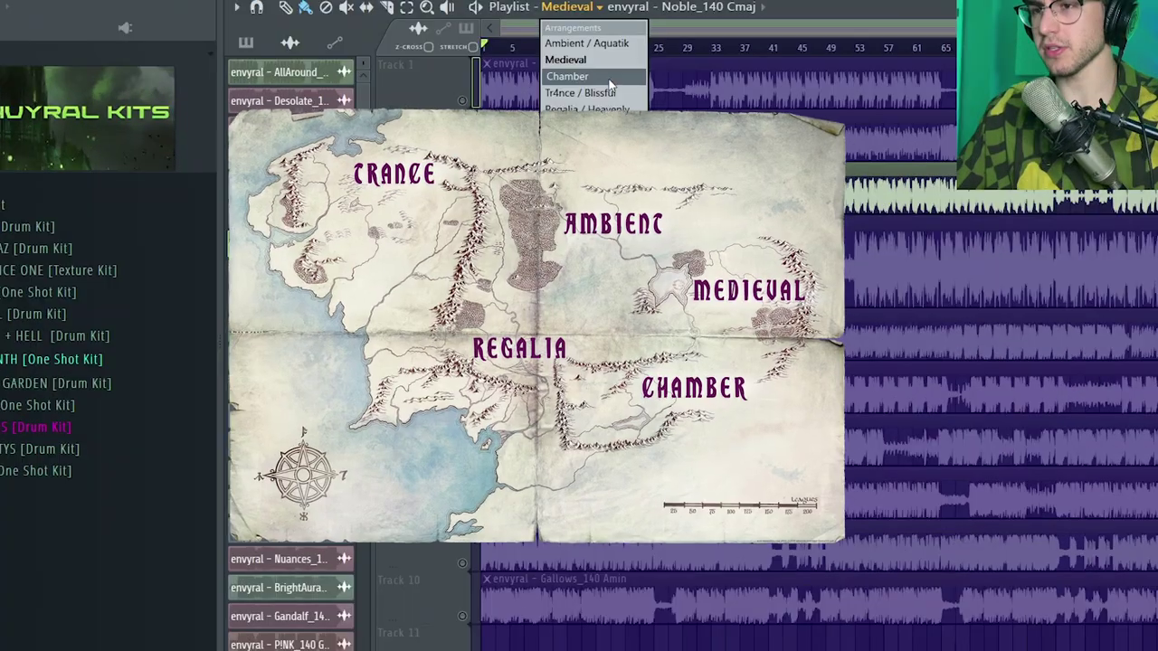
pyautogui.click(593, 123)
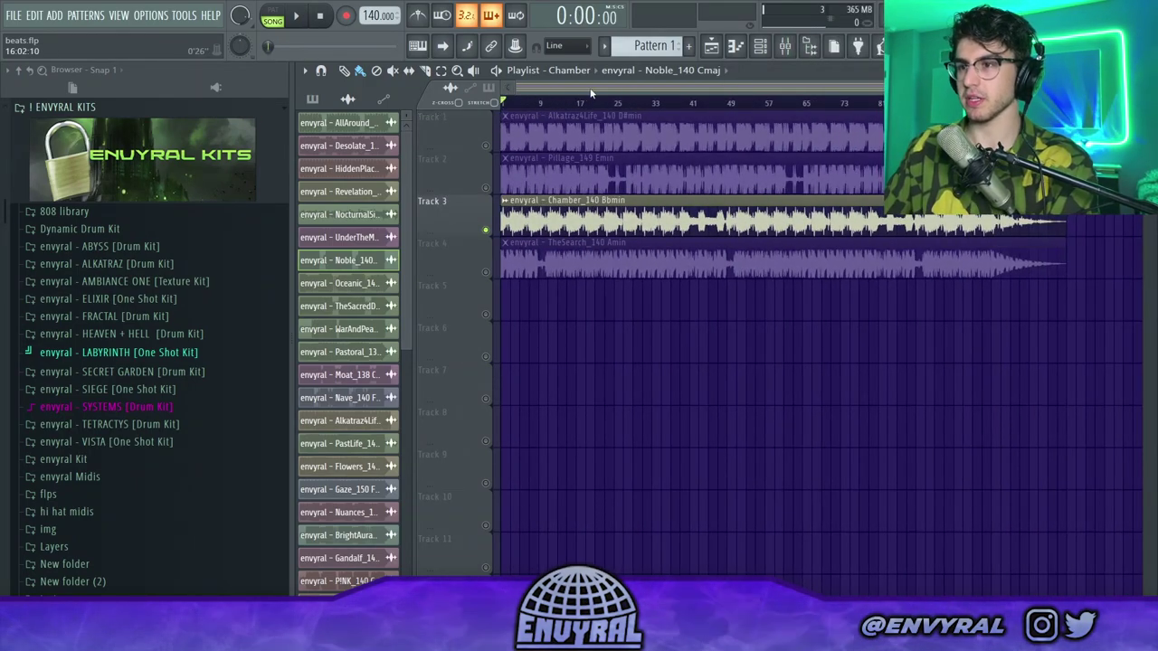
# - Play the soloed Chamber beat on Track 3 from the start of the Chamber arrangement
pyautogui.scroll(3, 591, 94)
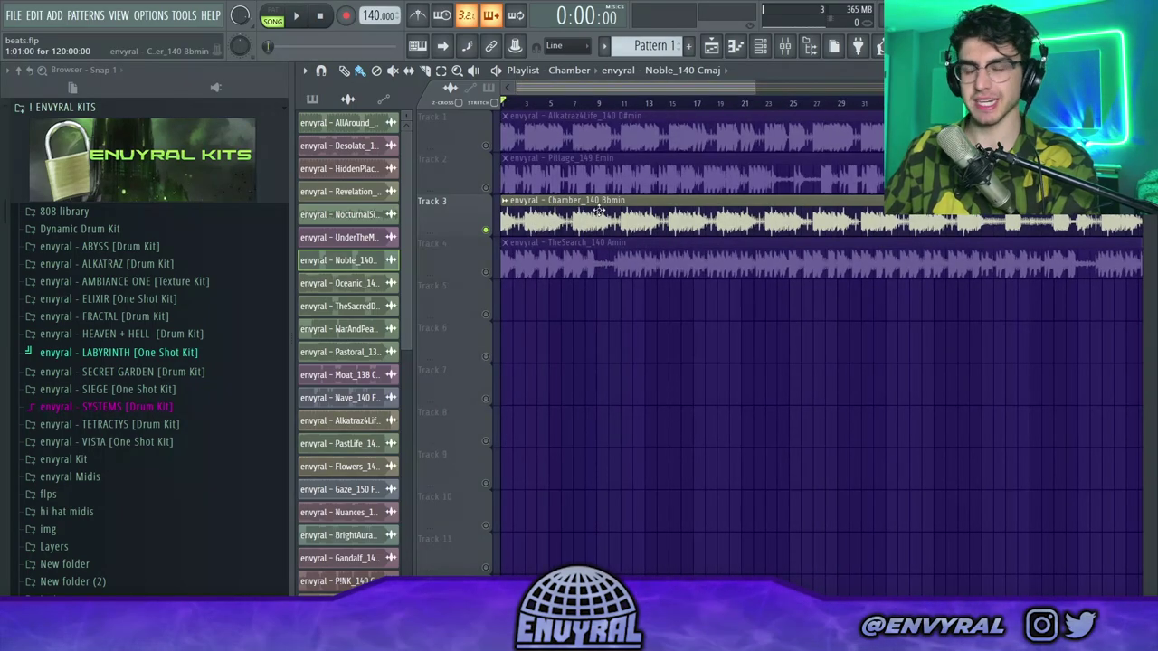
pyautogui.scroll(-3, 561, 115)
pyautogui.scroll(-2, 580, 106)
pyautogui.scroll(3, 533, 152)
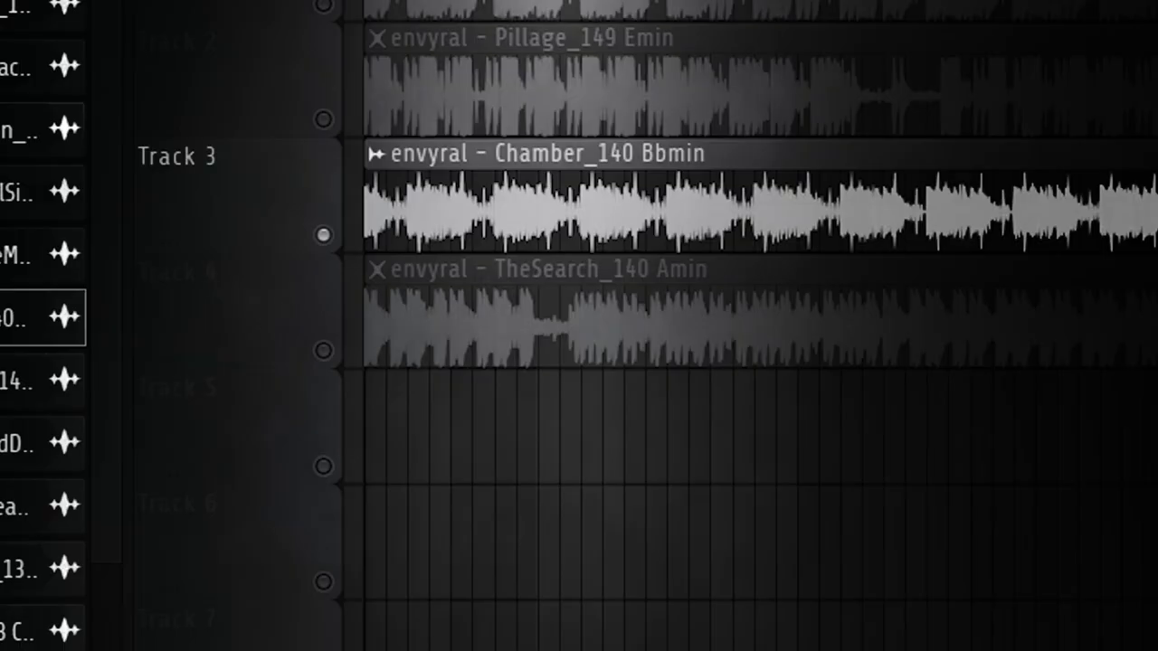
pyautogui.press('space')
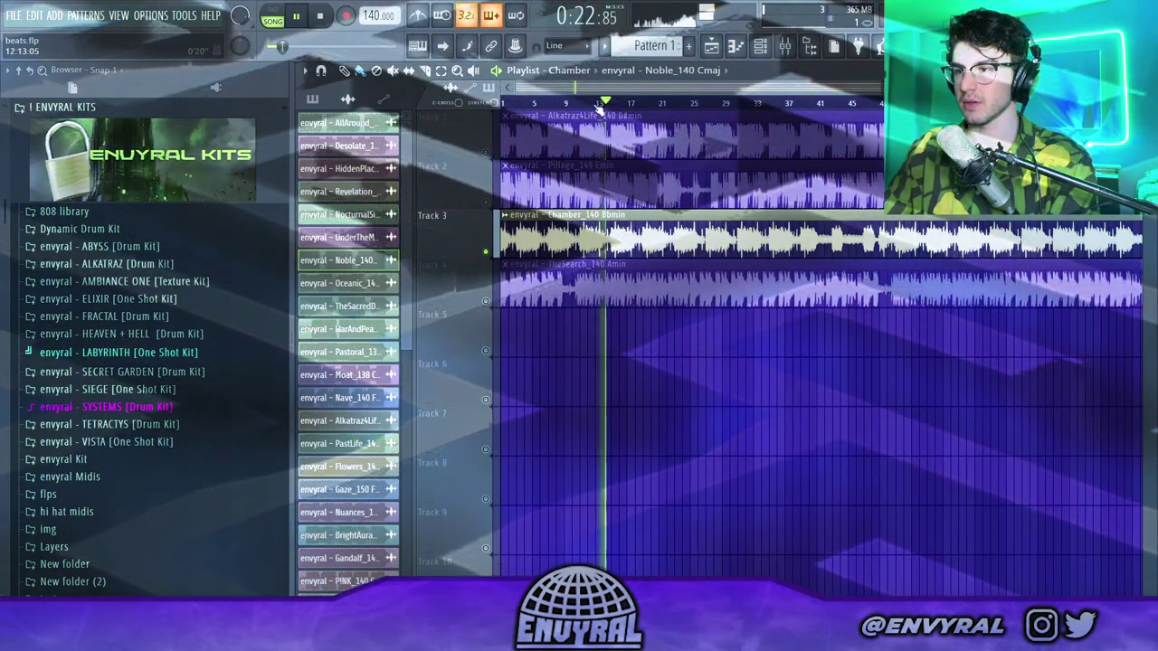
# - Follow the Chamber beat's waveform while it plays past bar 33, and stop playback
pyautogui.scroll(2, 597, 106)
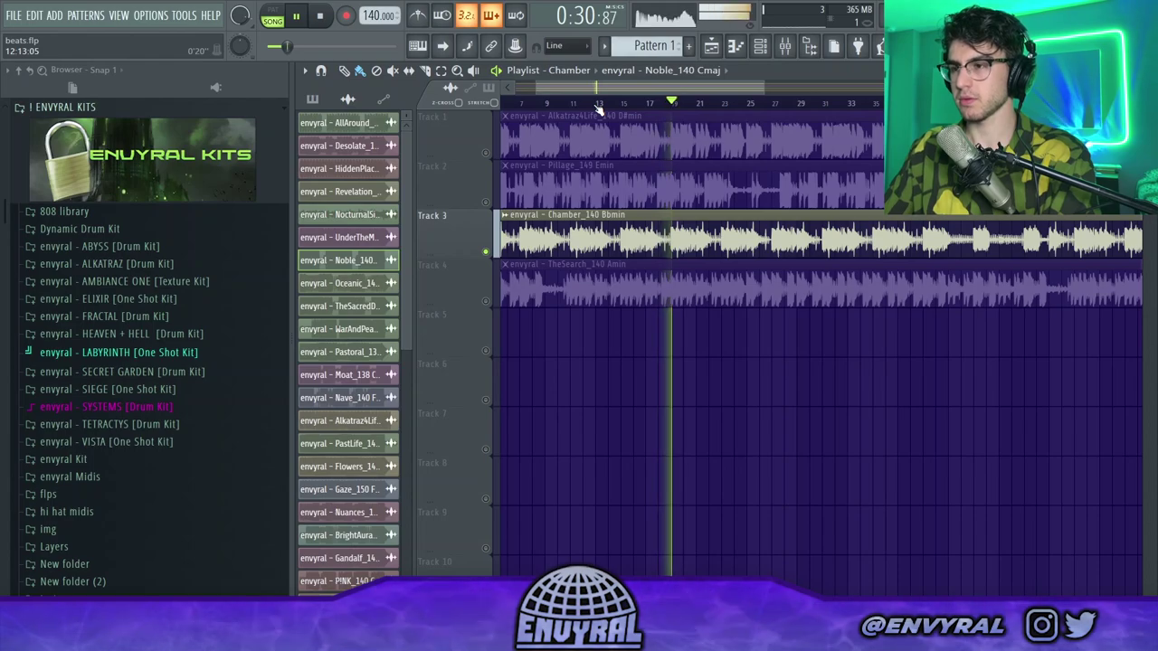
pyautogui.scroll(-1, 670, 106)
pyautogui.scroll(-1, 670, 107)
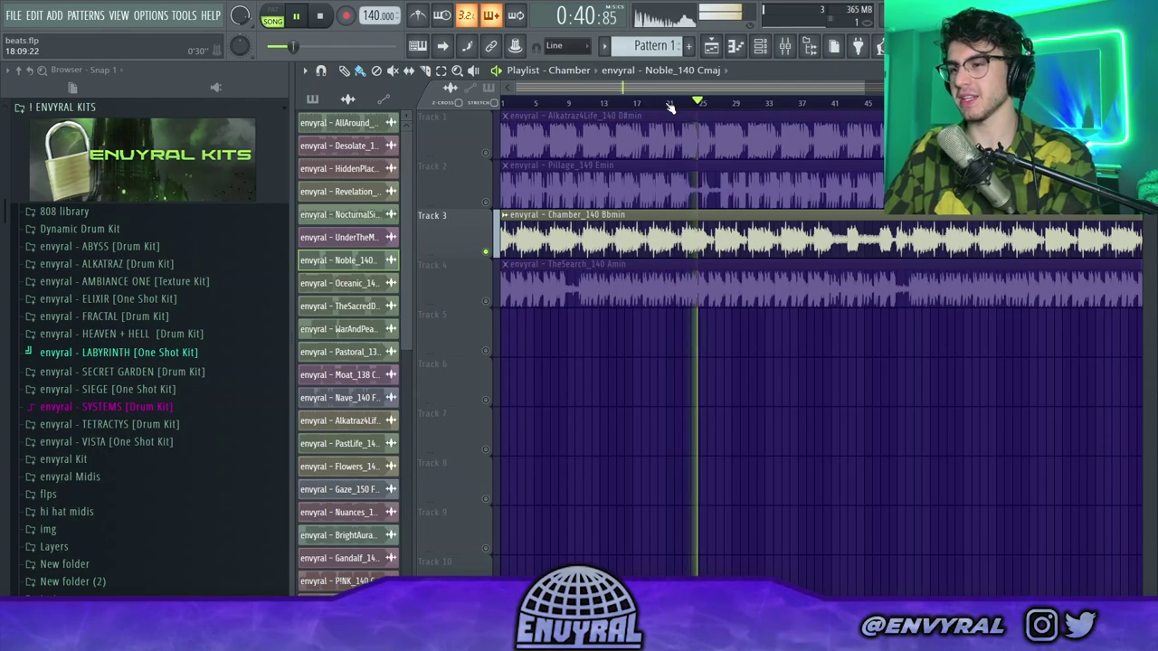
pyautogui.scroll(-1, 676, 105)
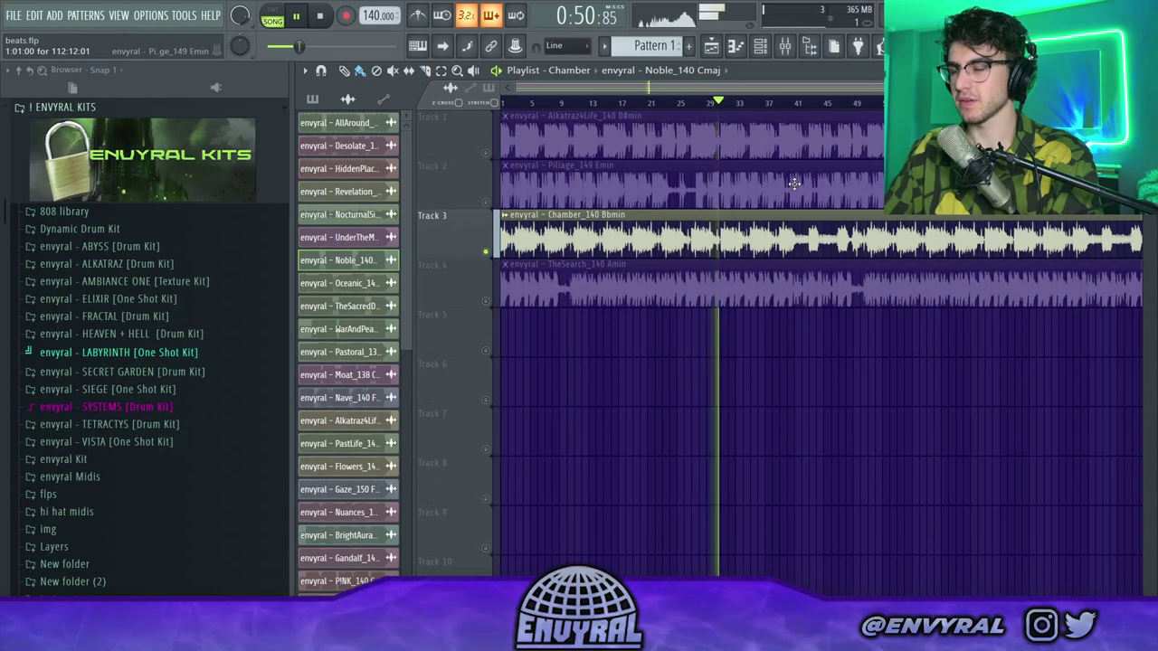
pyautogui.scroll(3, 751, 90)
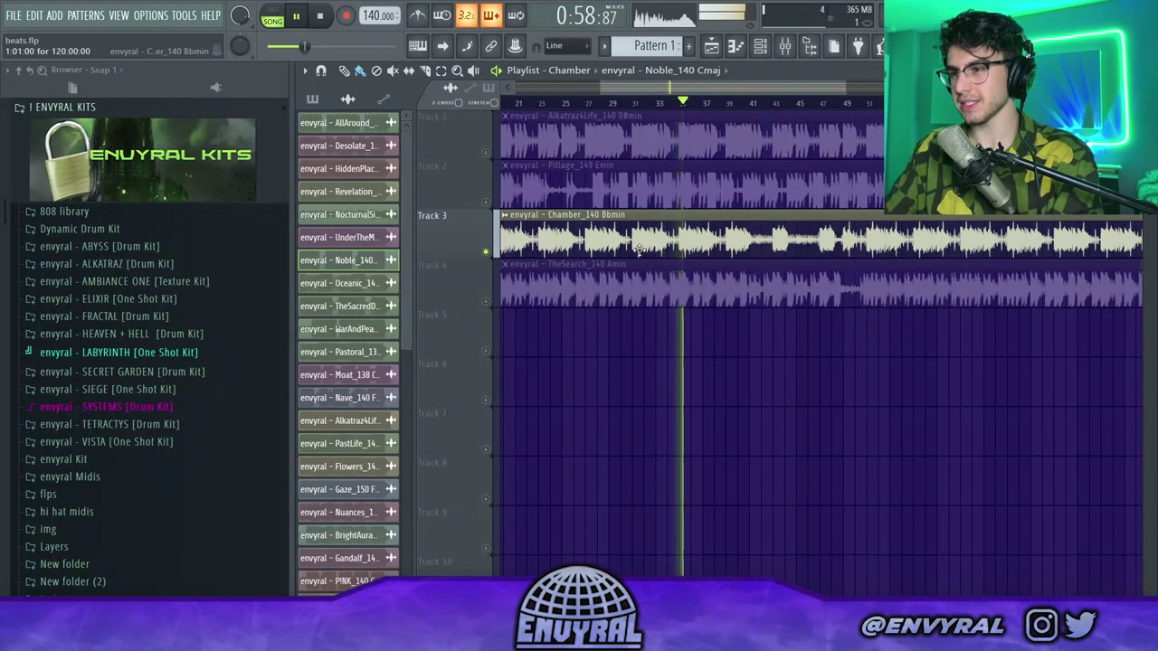
pyautogui.press('space')
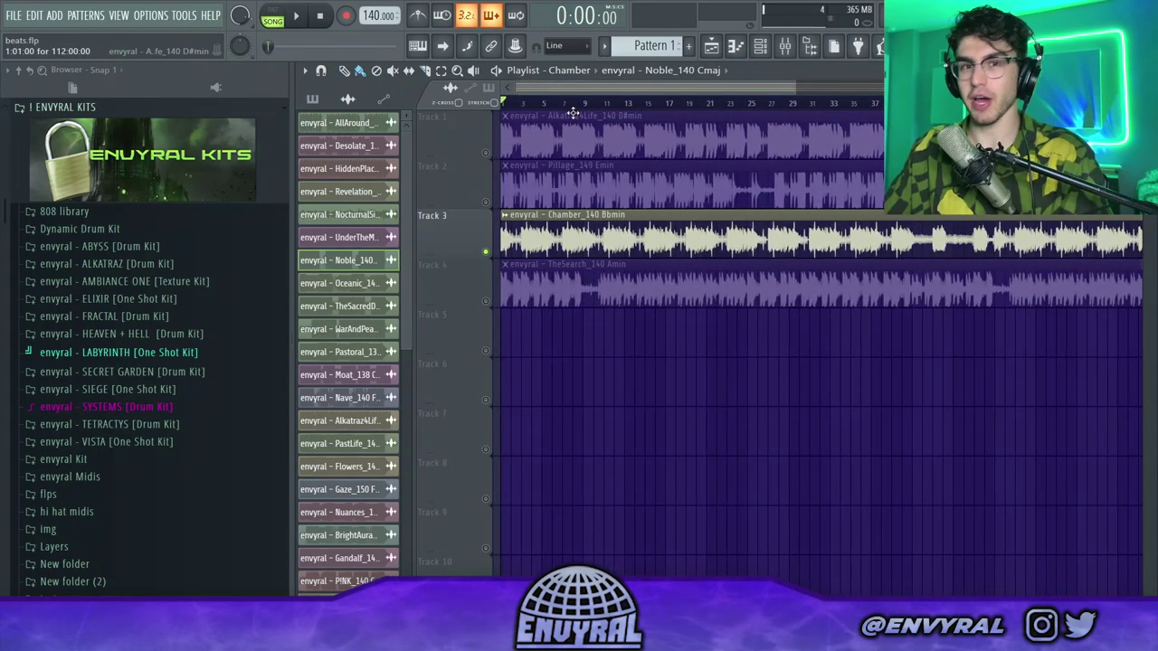
# - Play the soloed TheSearch beat on Track 4 from the start and listen to it
pyautogui.scroll(3, 572, 112)
pyautogui.scroll(-3, 571, 112)
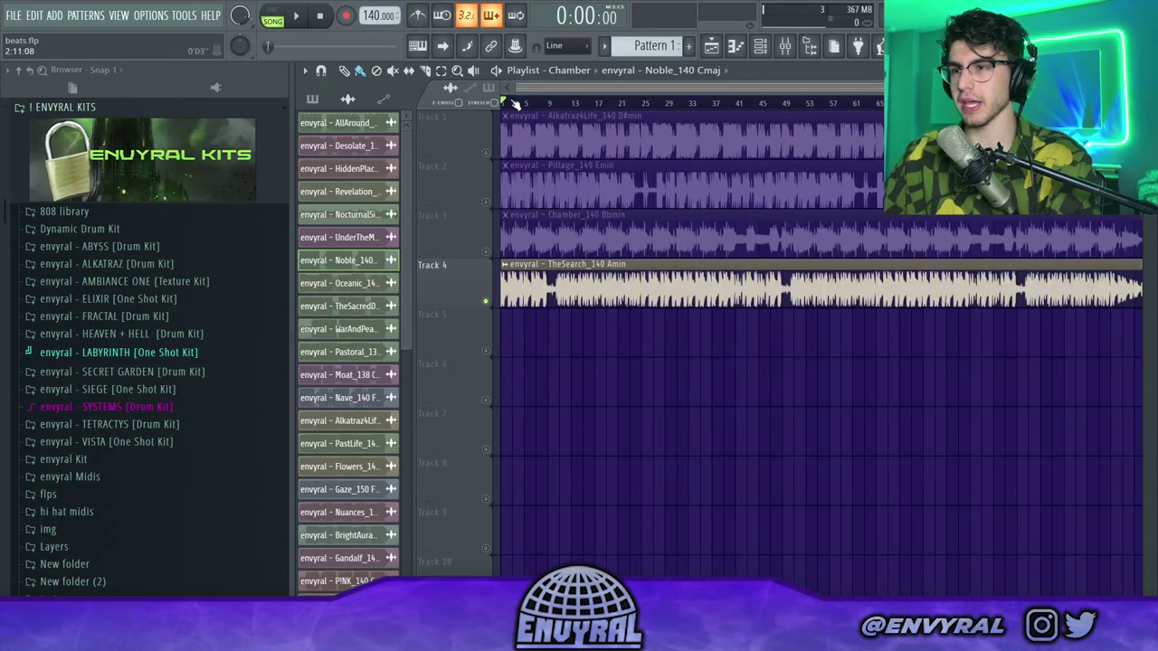
pyautogui.scroll(5, 522, 106)
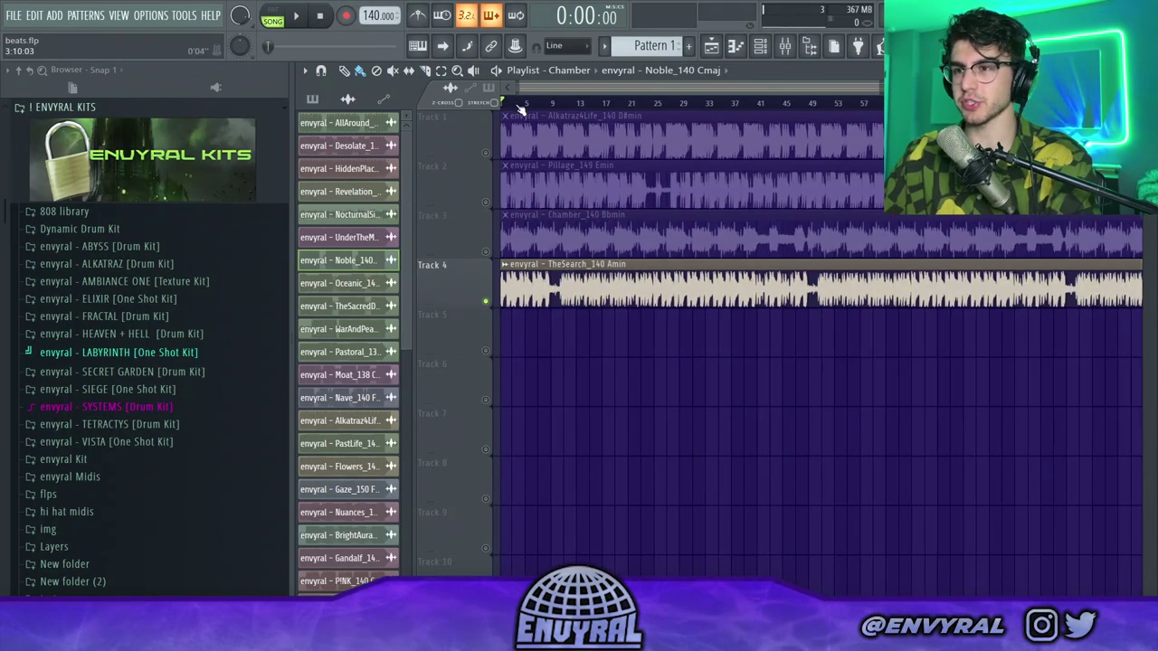
pyautogui.click(299, 18)
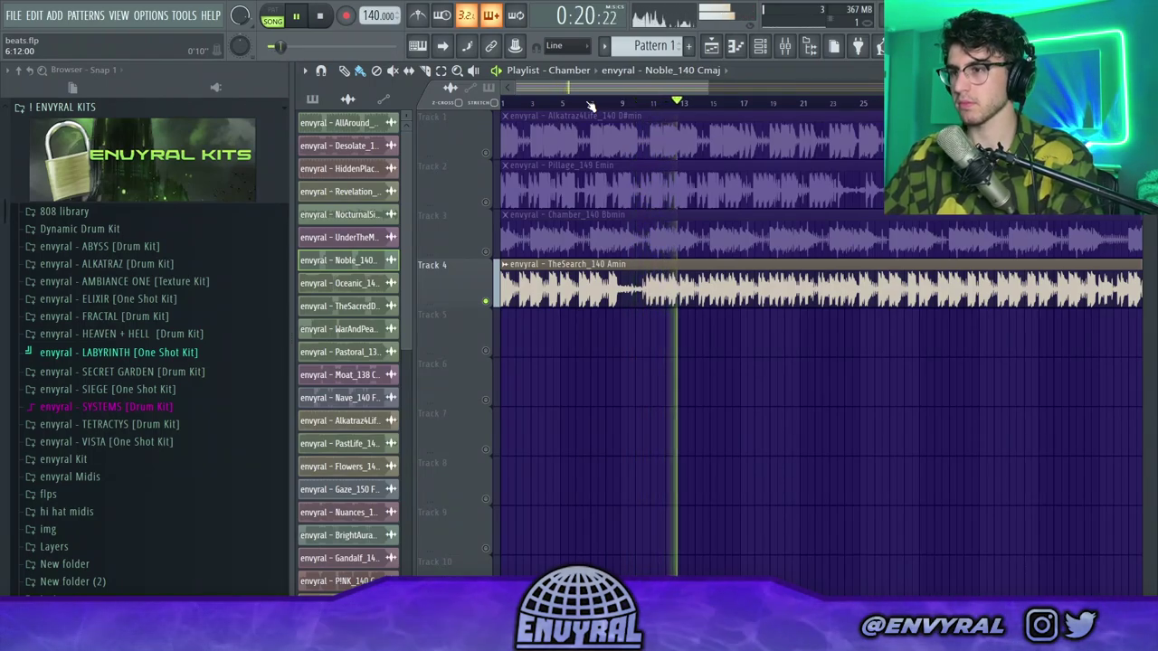
pyautogui.scroll(-2, 590, 107)
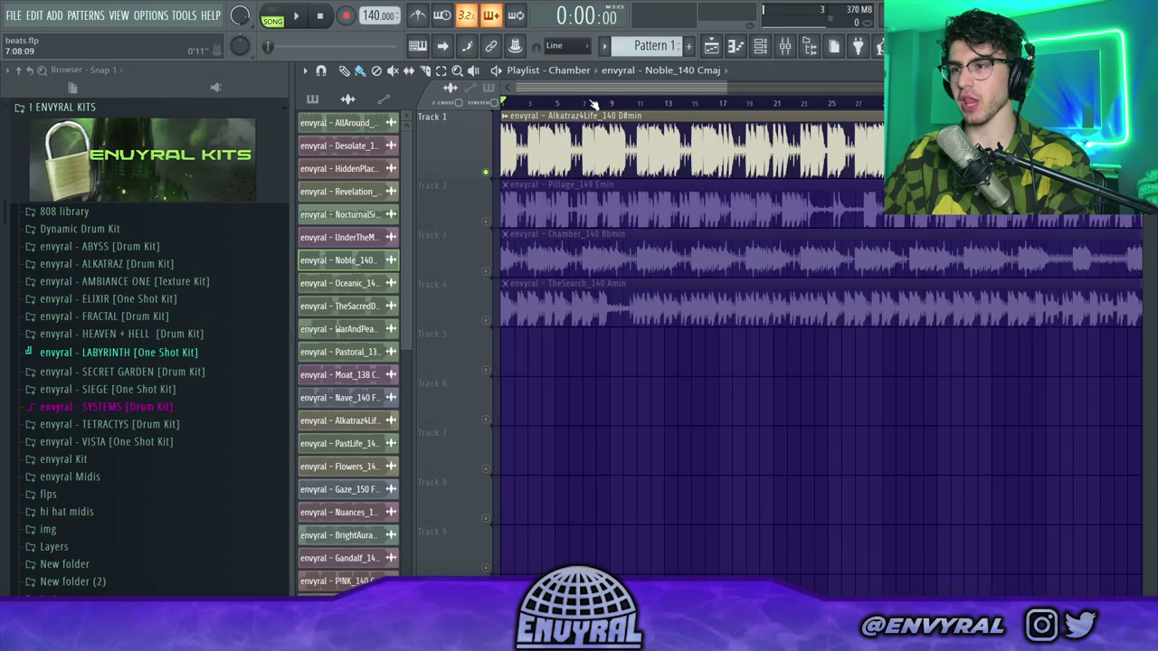
# - Audition the soloed Alkatraz4Life beat on Track 1 to about bar 32, and stop playback
pyautogui.scroll(-2, 593, 105)
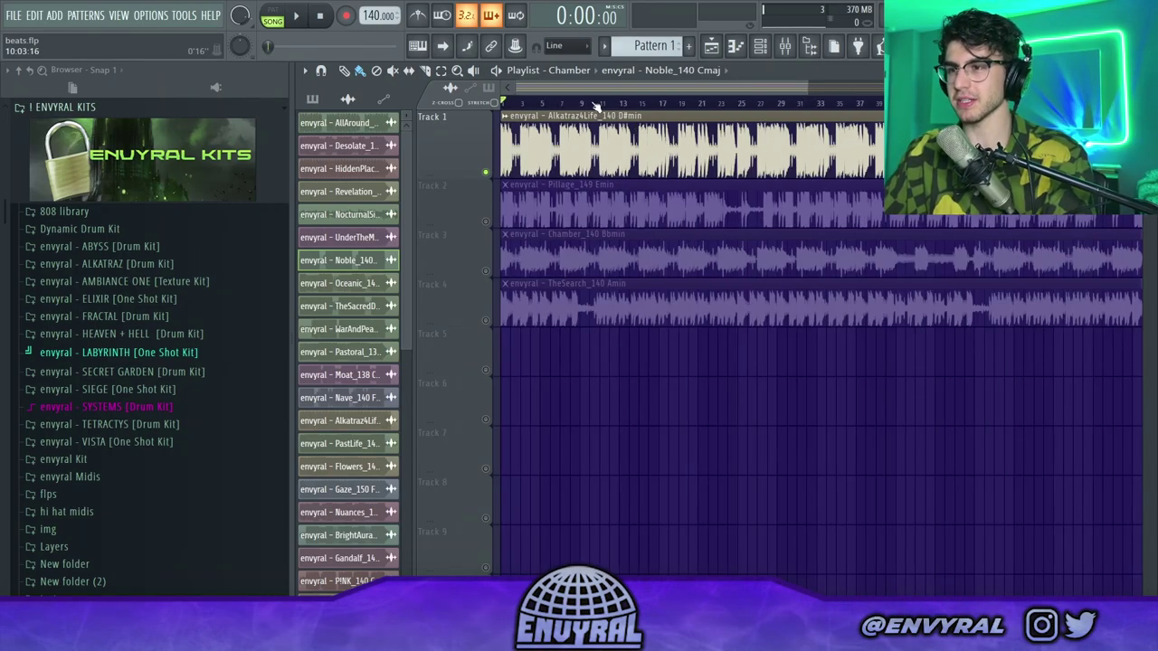
pyautogui.scroll(2, 595, 105)
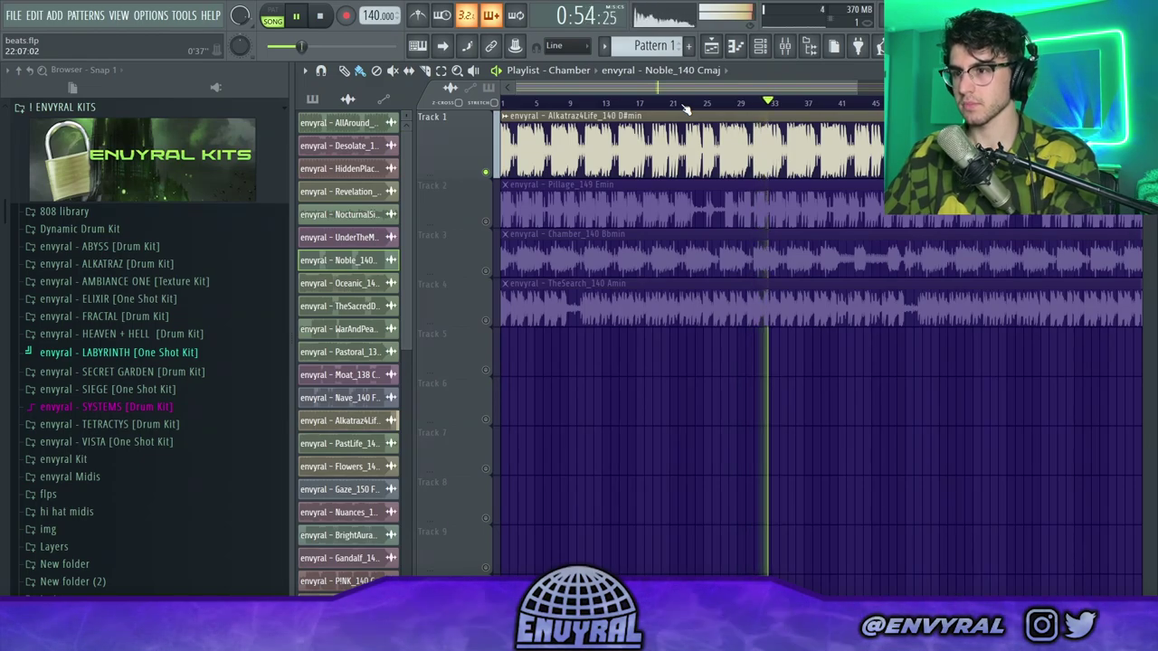
pyautogui.press('space')
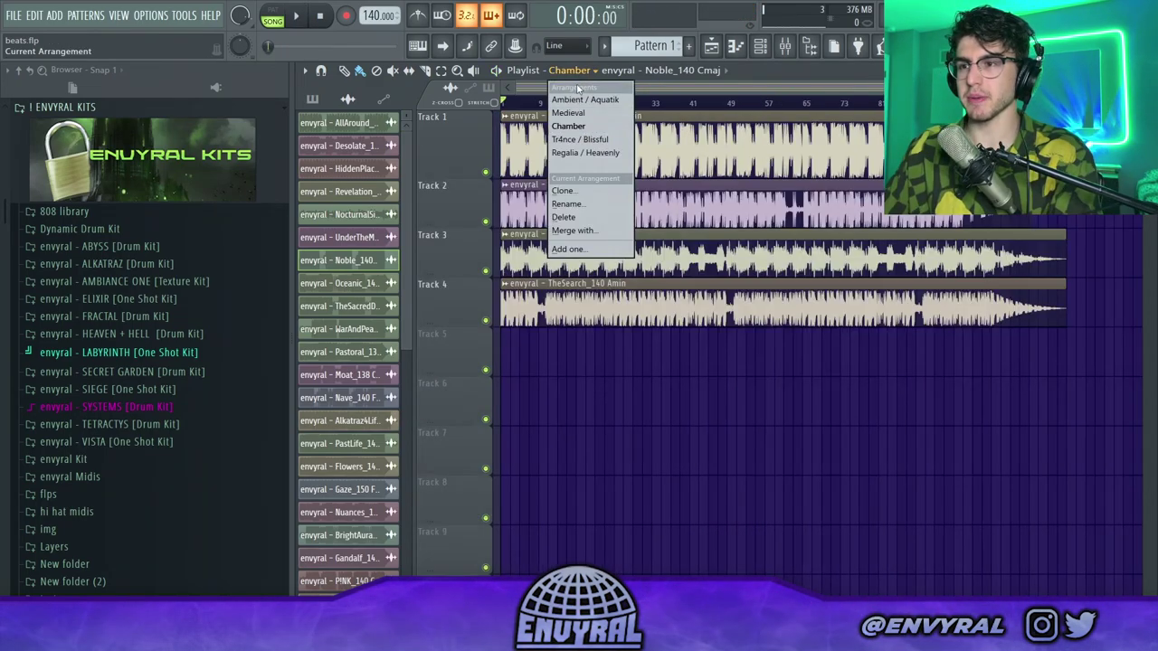
# - Switch the playlist to the Regalia / Heavenly arrangement and show the full length of the soloed Pearls beat
pyautogui.click(568, 77)
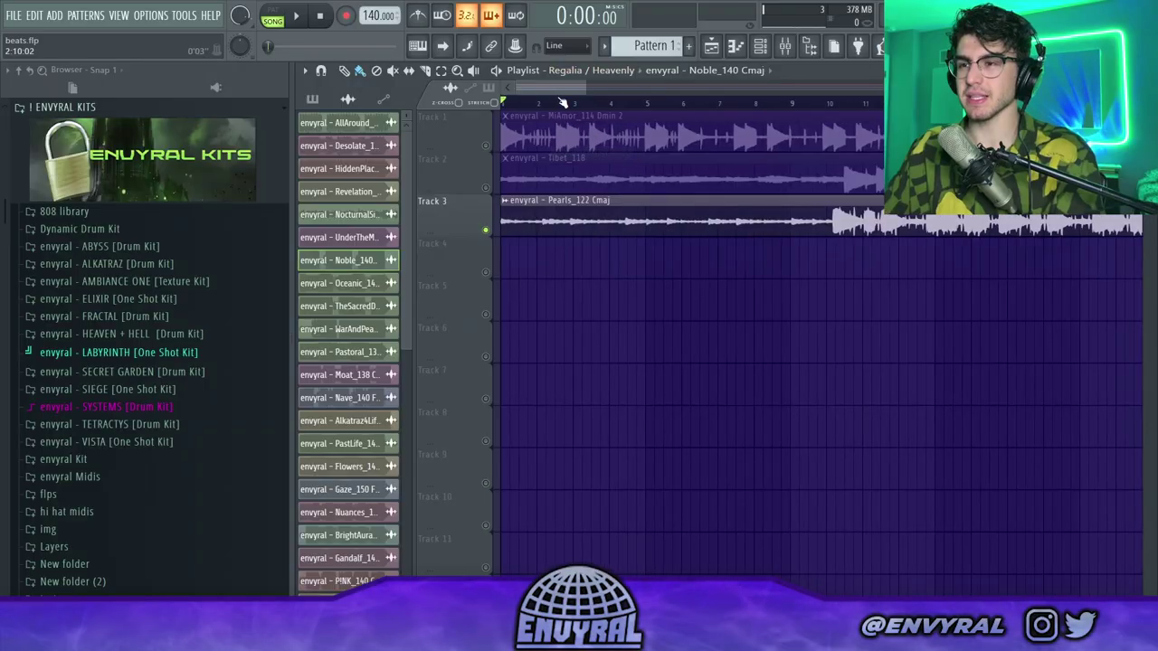
pyautogui.scroll(-5, 562, 102)
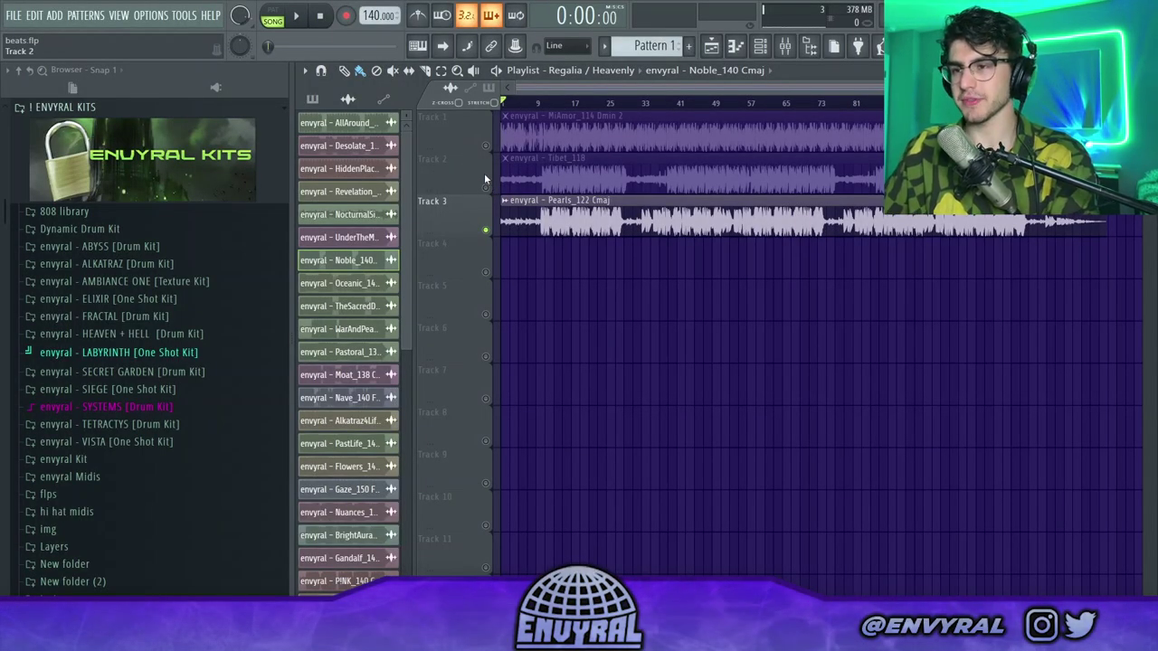
# - Release the Track 3 solo to bring back all tracks, and solo the Pearls beat again
pyautogui.scroll(4, 543, 106)
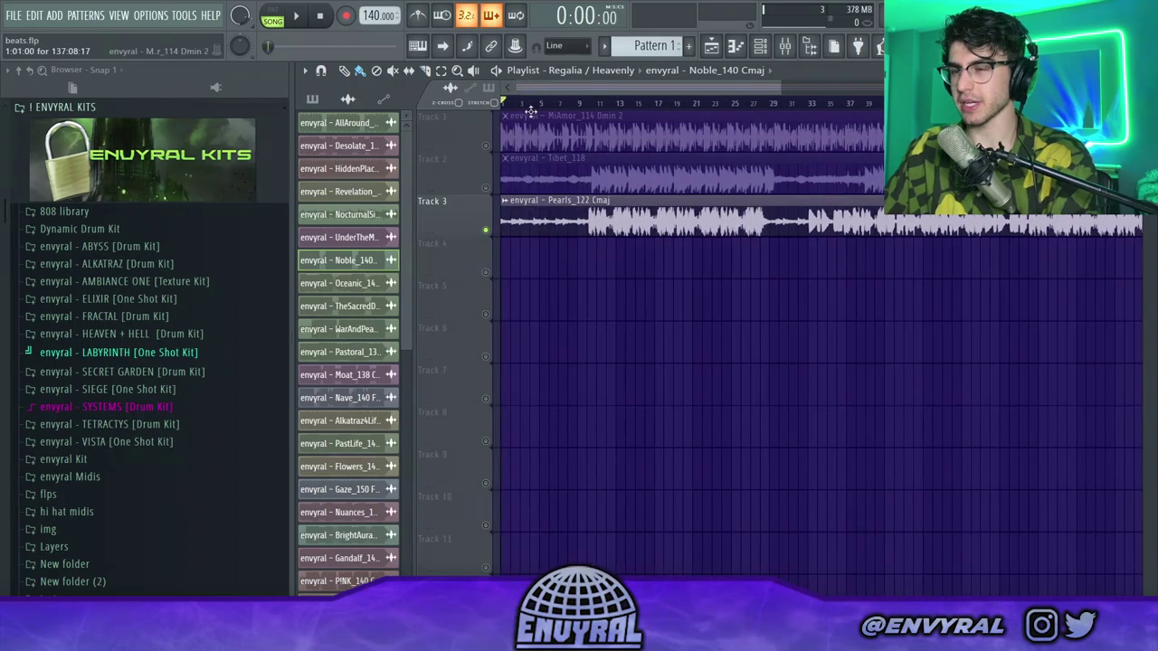
pyautogui.scroll(2, 525, 107)
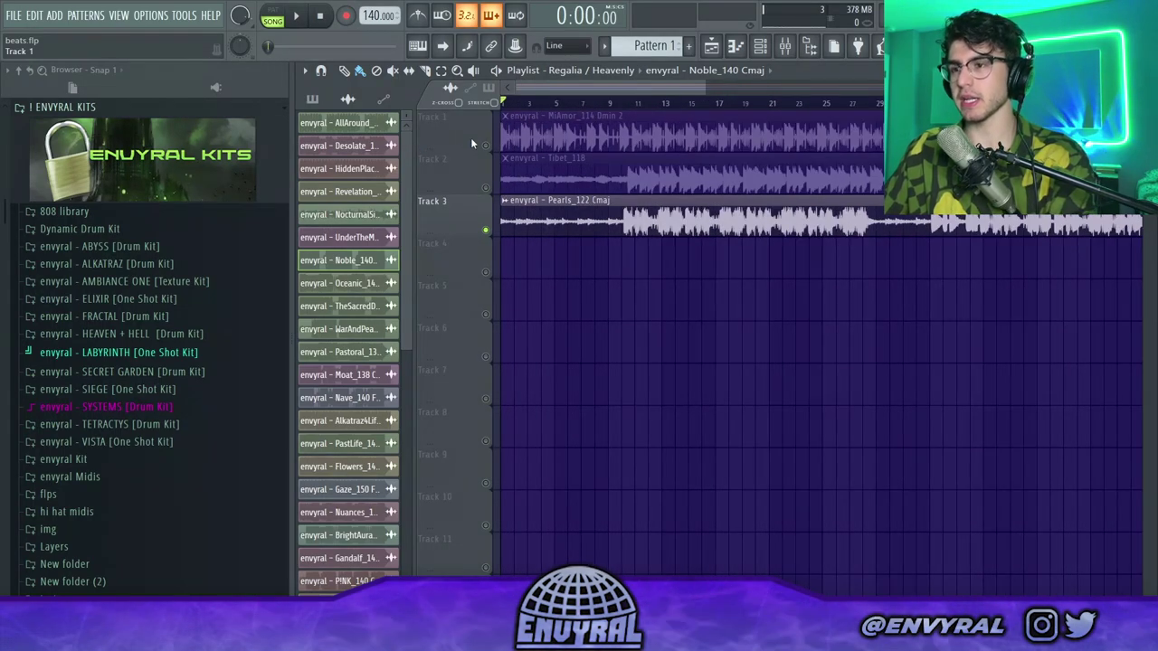
pyautogui.rightClick(485, 188)
pyautogui.rightClick(485, 188)
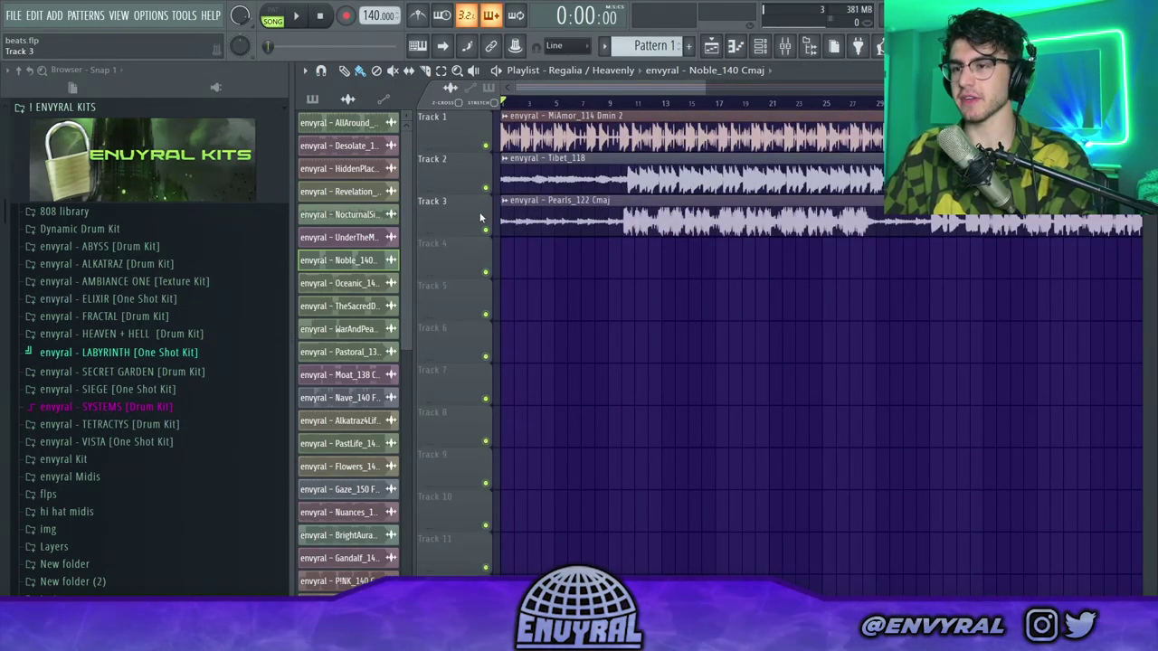
pyautogui.rightClick(485, 228)
pyautogui.scroll(4, 543, 103)
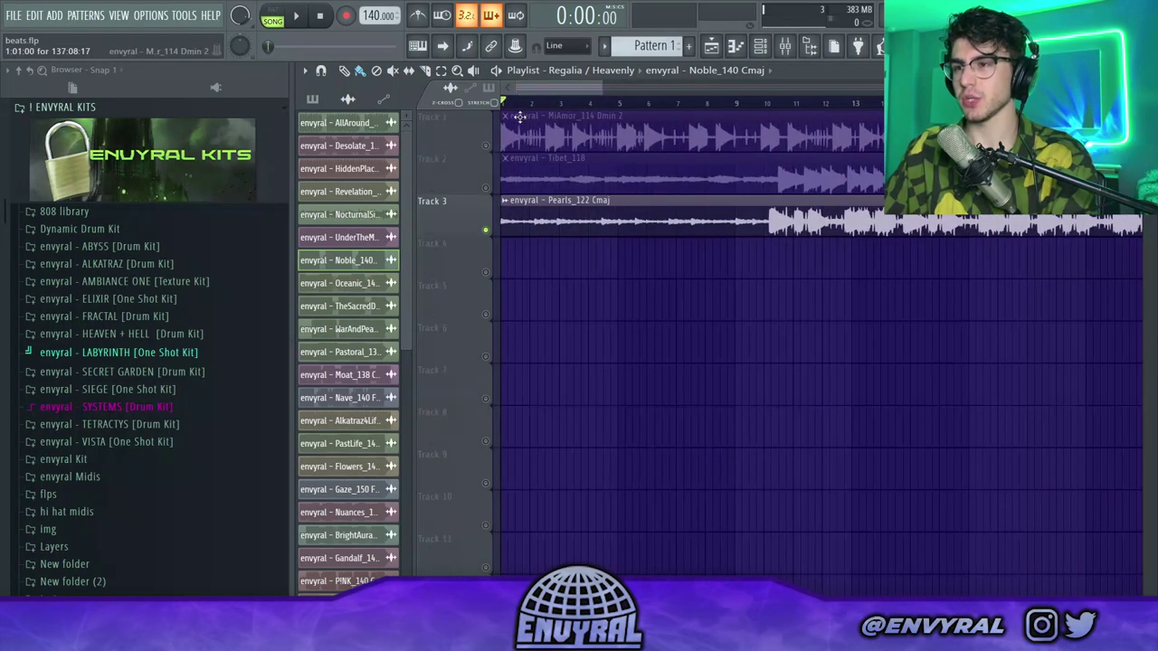
pyautogui.scroll(-2, 520, 116)
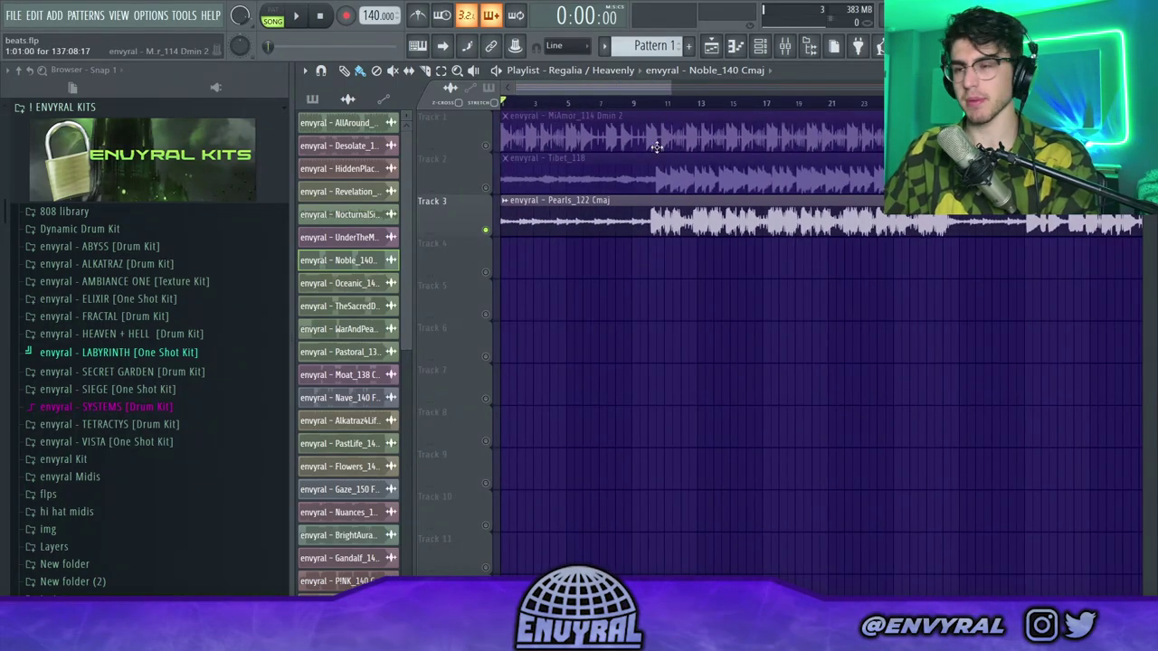
# - Play the soloed Pearls beat on Track 3 from the start to about bar 23, and stop playback
pyautogui.press('space')
pyautogui.scroll(-2, 552, 123)
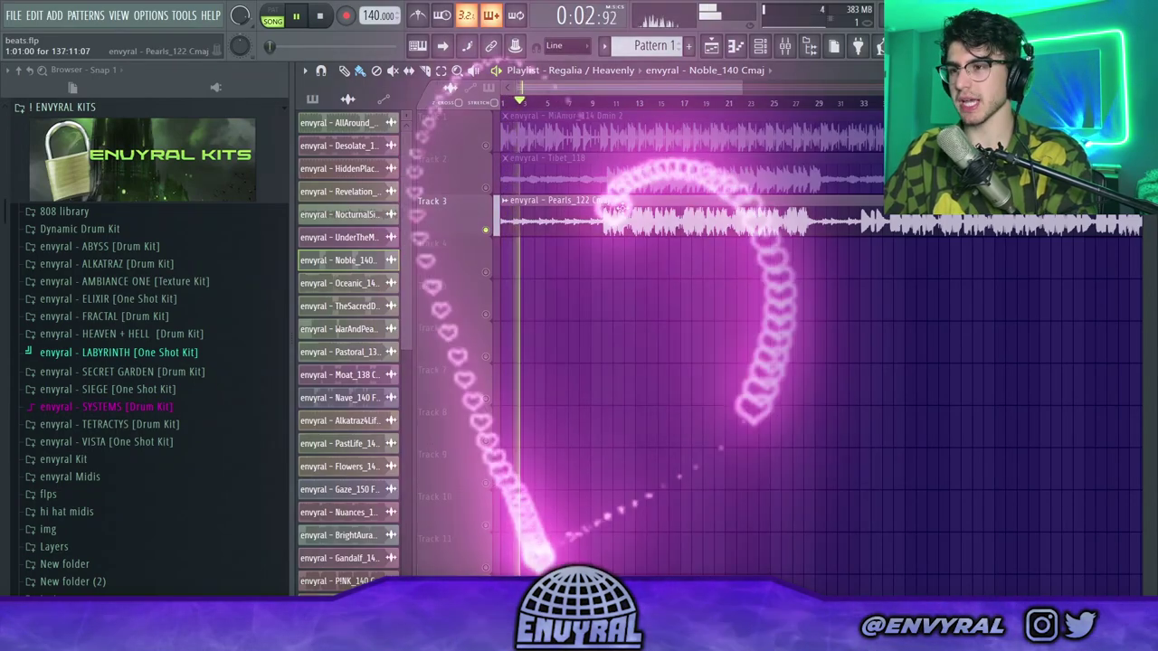
pyautogui.click(633, 214)
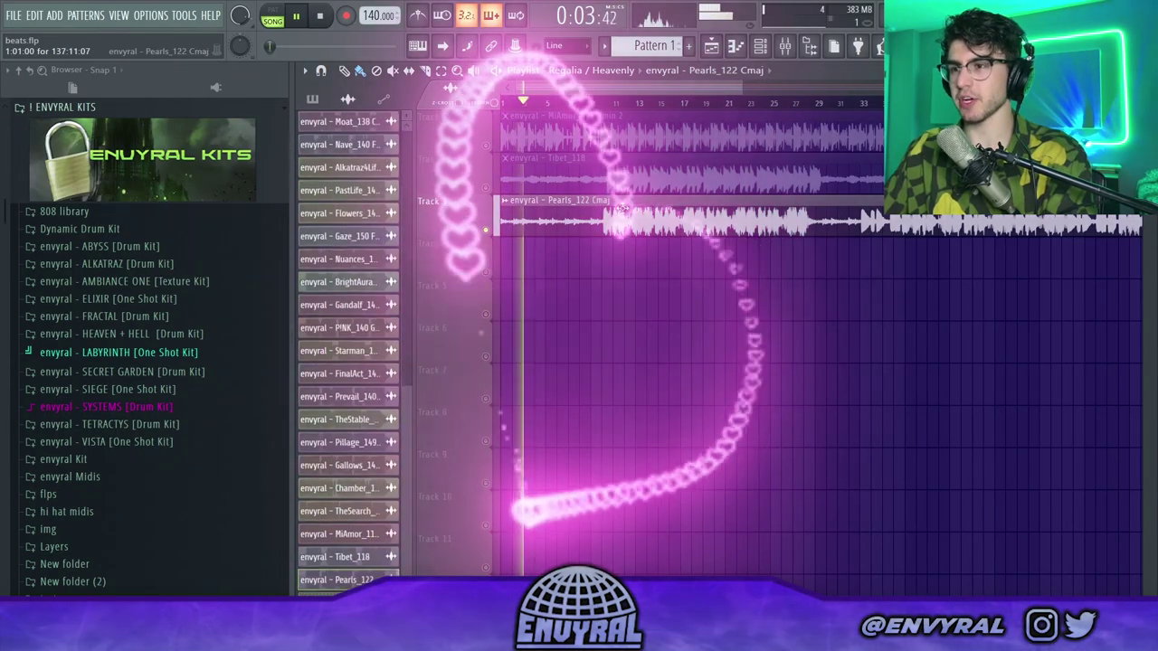
pyautogui.scroll(-2, 601, 105)
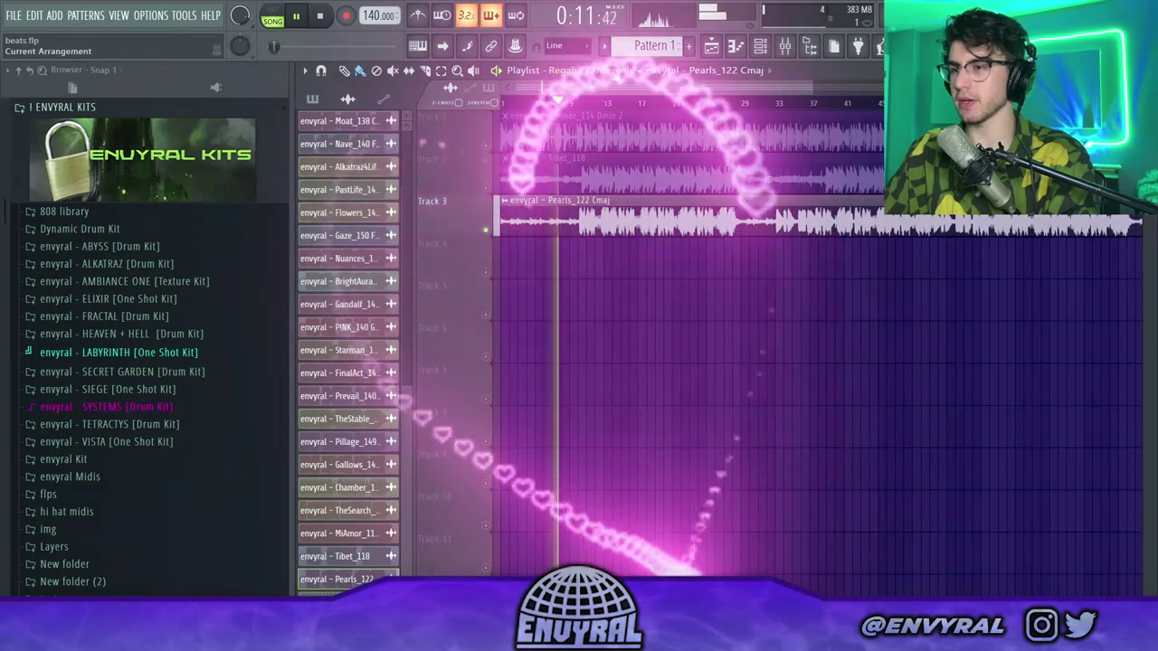
pyautogui.moveTo(812, 87); pyautogui.dragTo(674, 88)
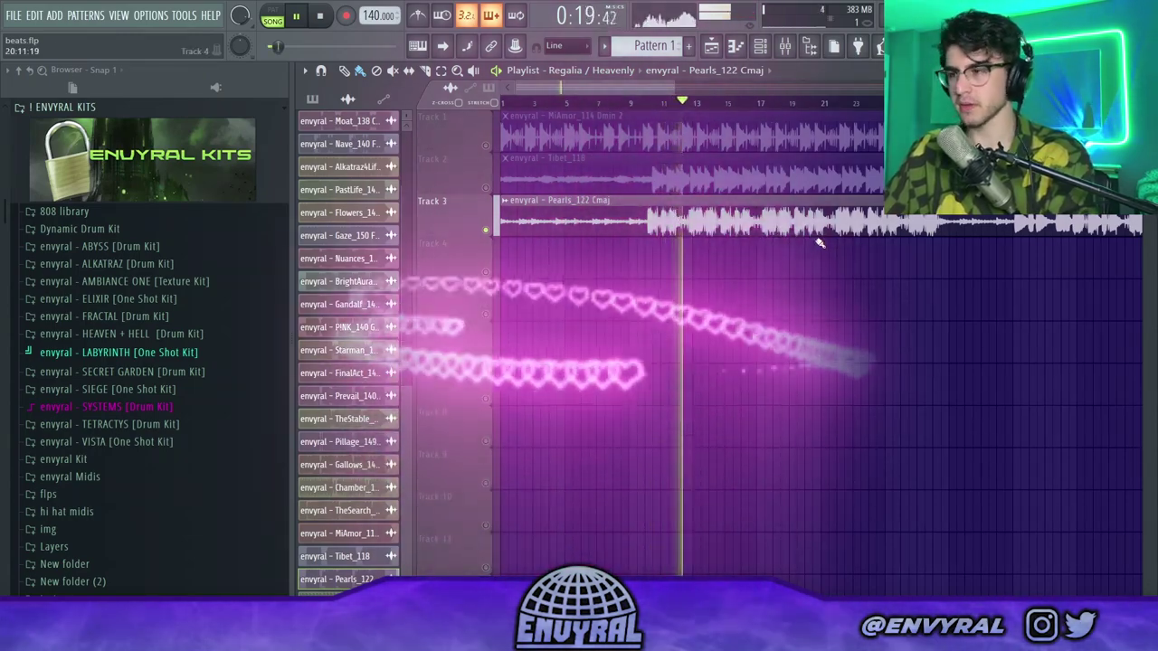
pyautogui.scroll(-2, 683, 104)
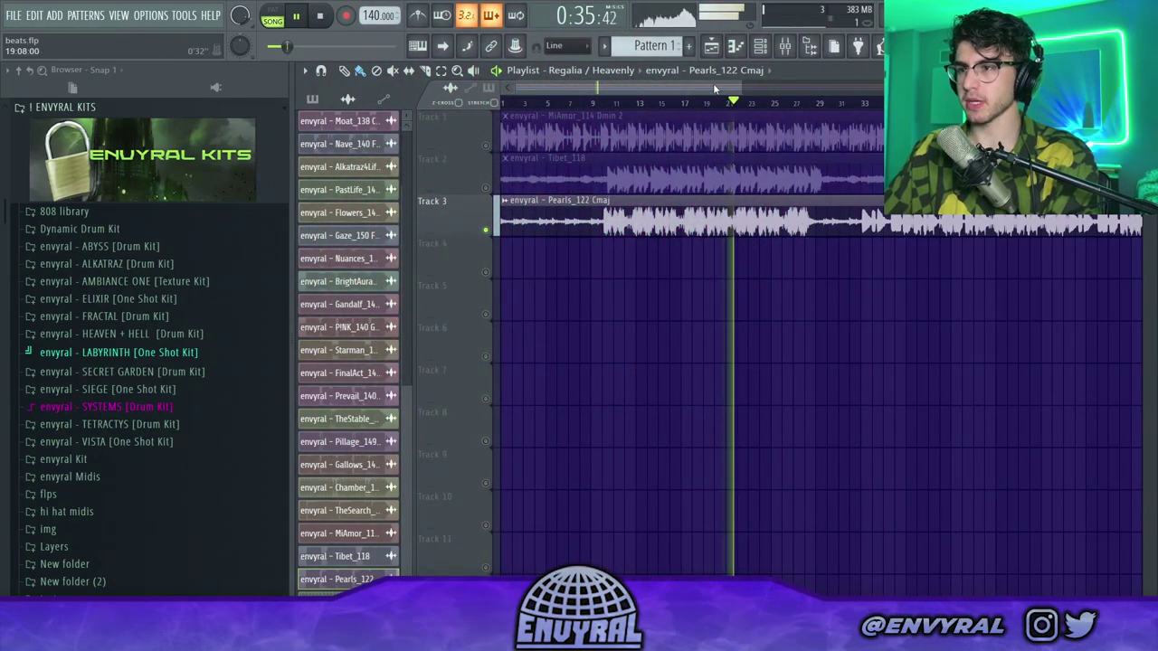
pyautogui.scroll(-2, 706, 104)
pyautogui.scroll(2, 670, 113)
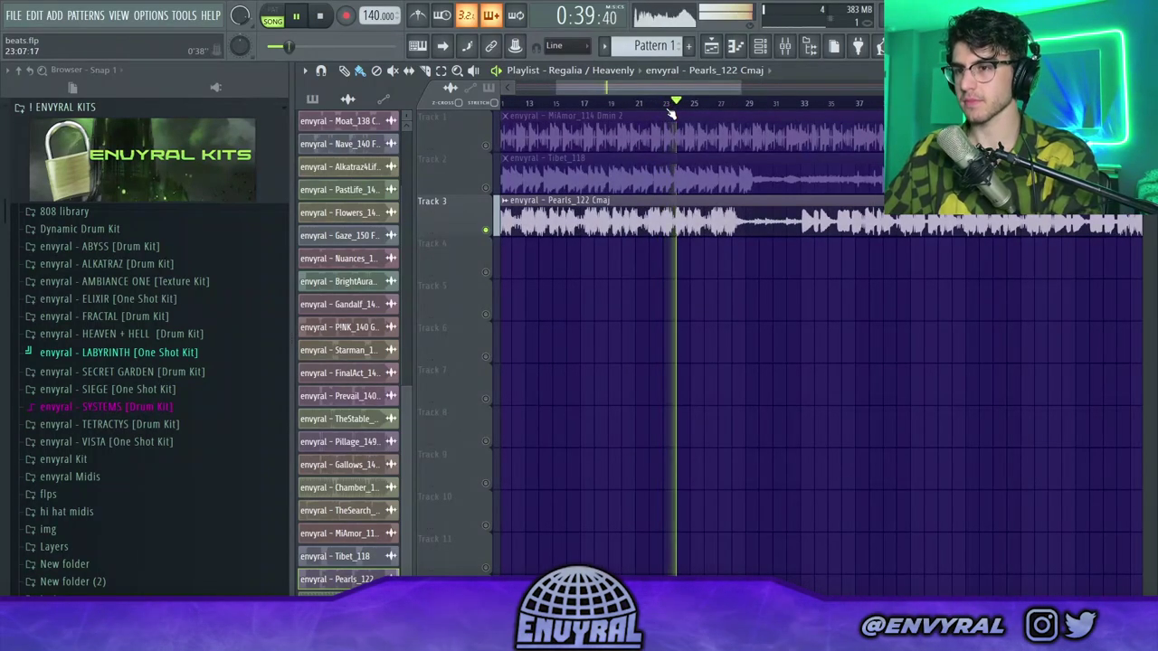
pyautogui.press('space')
# - Solo the Tibet beat on Track 2 and audition it from the start to past bar 10
pyautogui.scroll(-2, 593, 113)
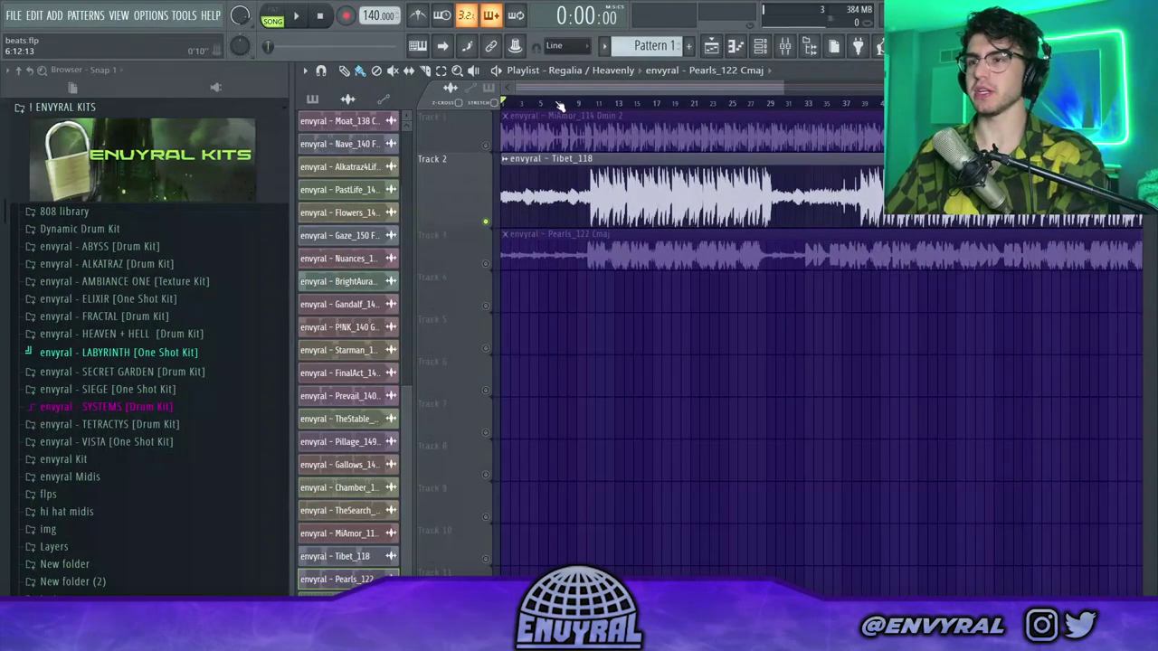
pyautogui.scroll(2, 560, 106)
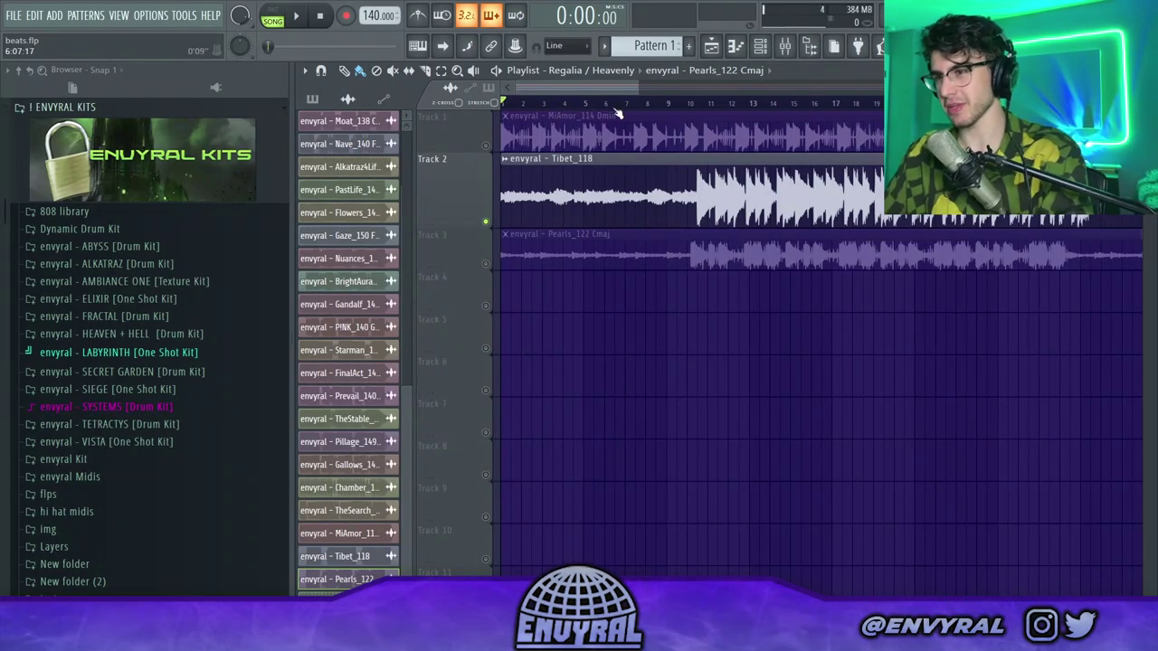
pyautogui.scroll(-2, 619, 113)
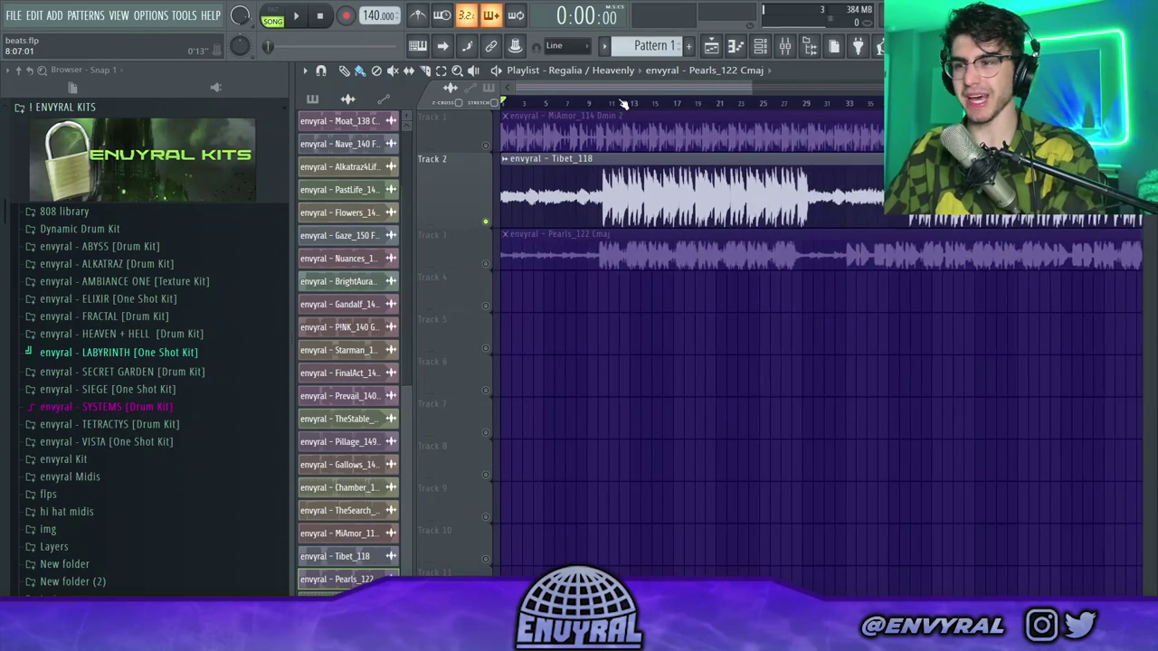
pyautogui.scroll(2, 516, 108)
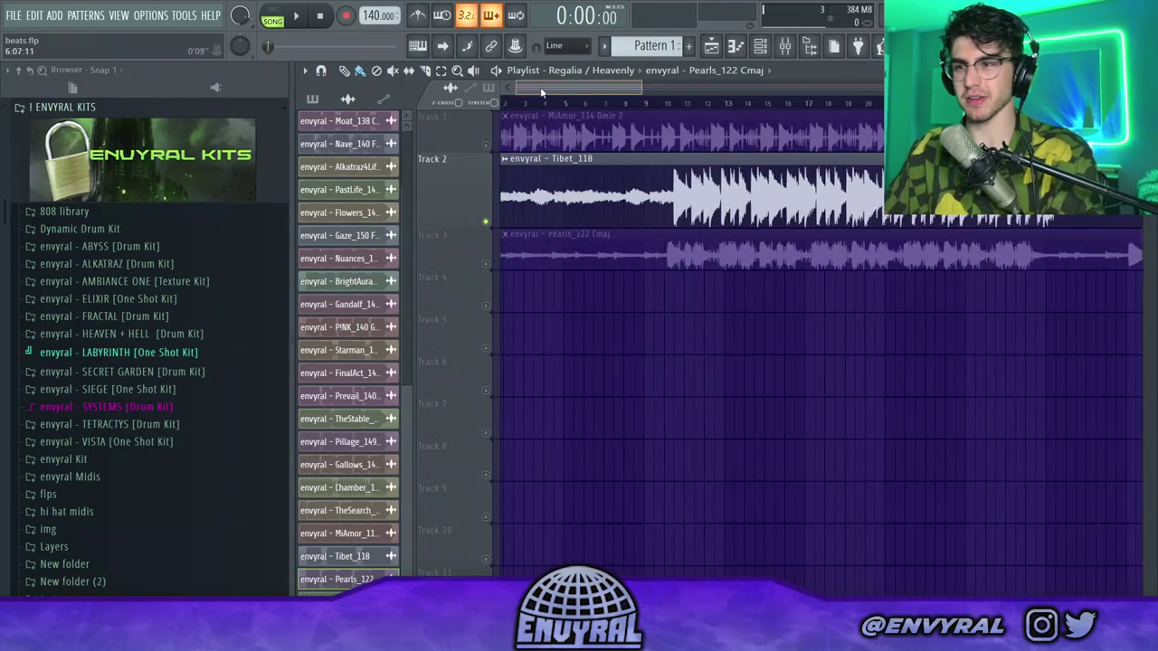
pyautogui.scroll(2, 484, 109)
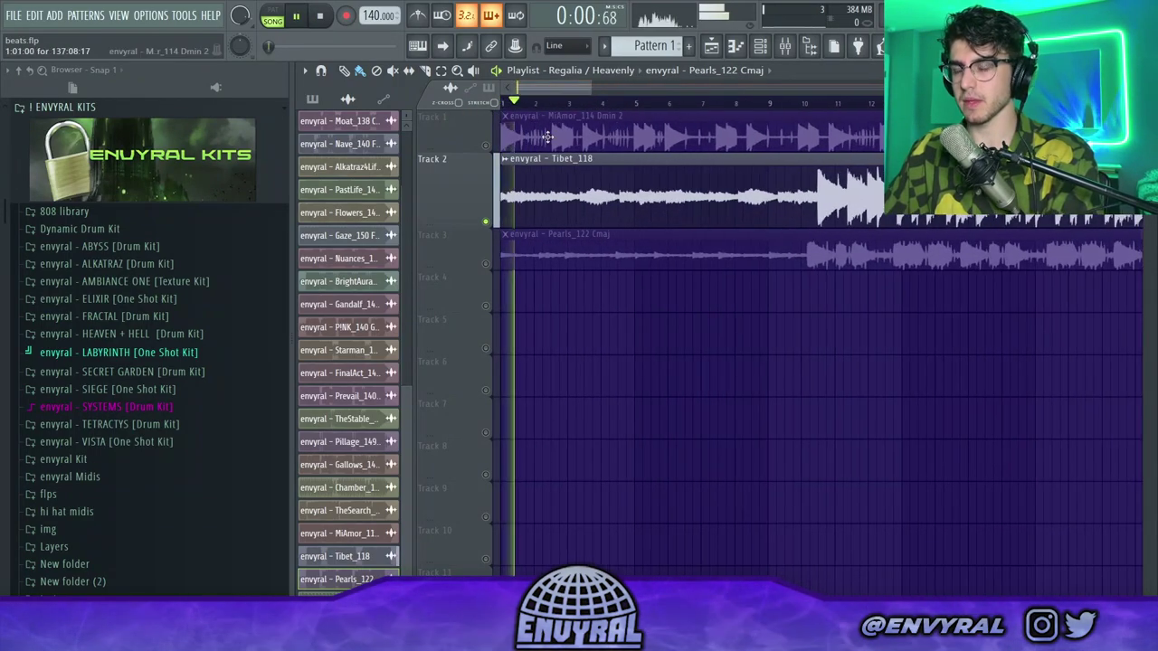
pyautogui.press('space')
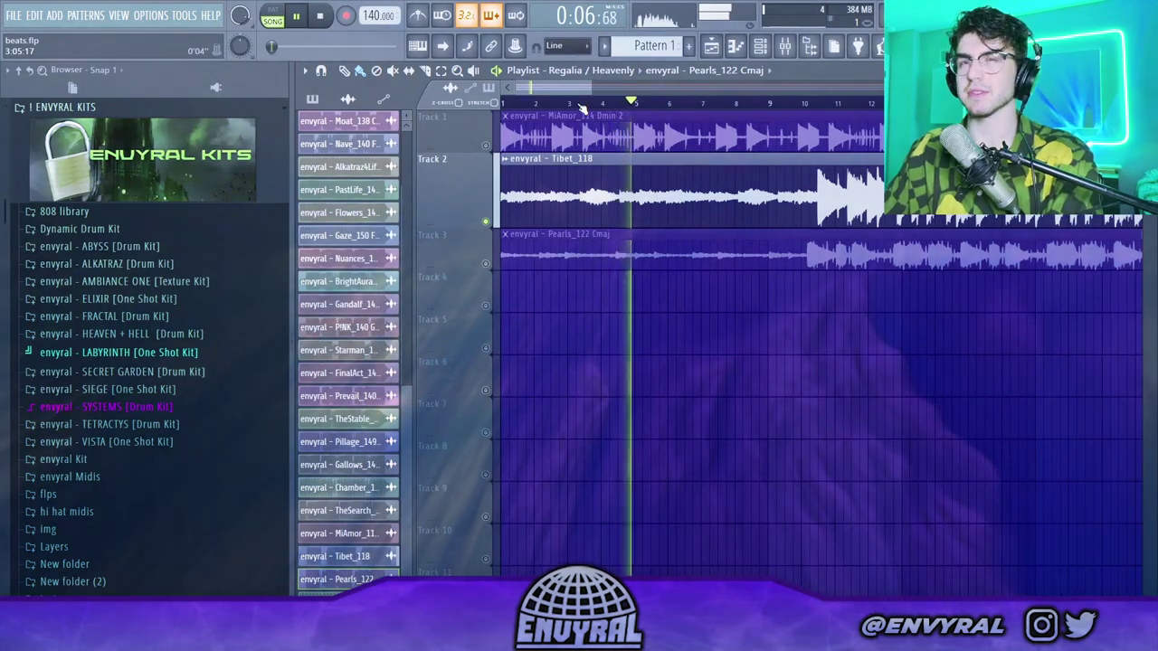
pyautogui.scroll(-2, 583, 107)
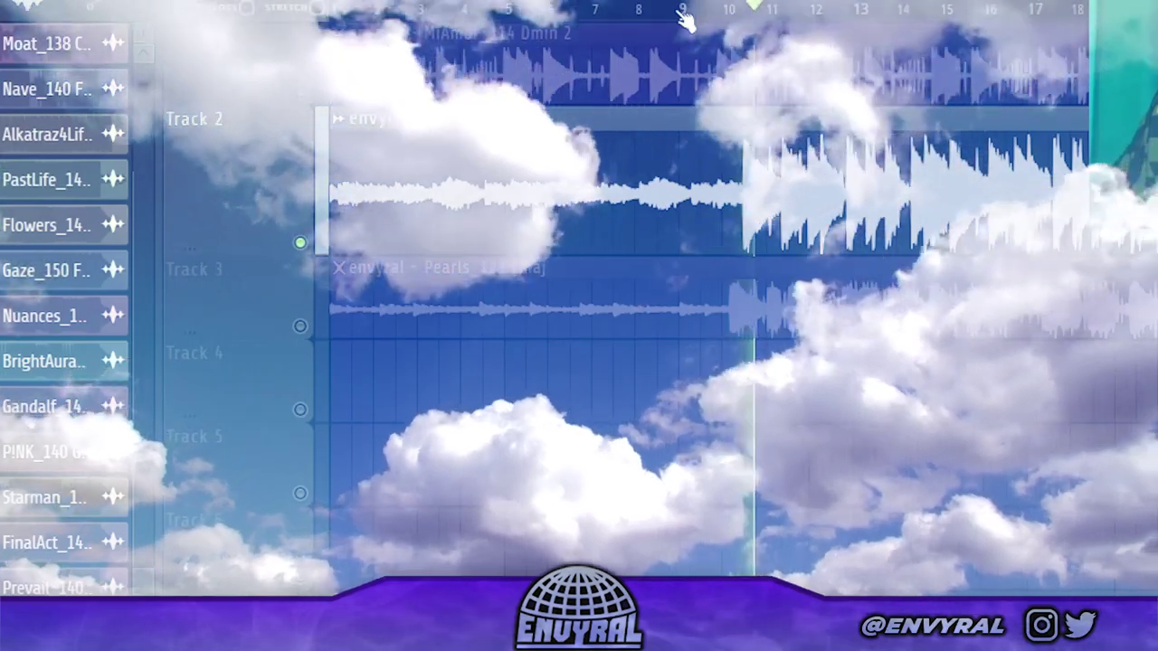
pyautogui.scroll(-2, 680, 108)
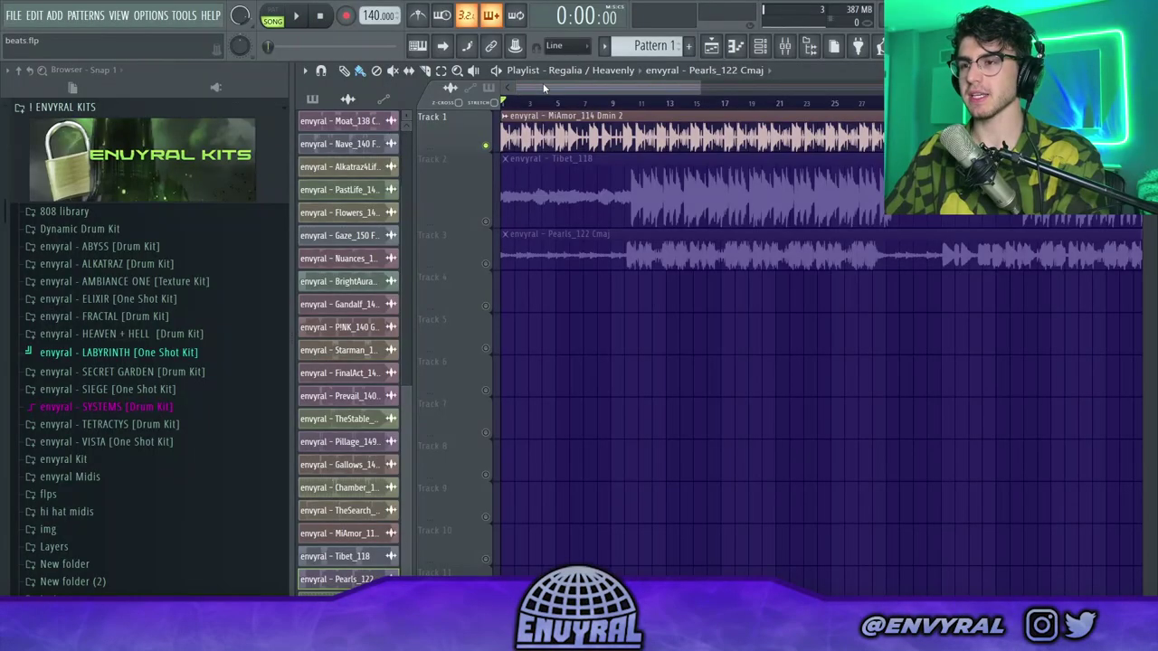
# - Audition the soloed MiAmor beat on Track 1 from the start to about bar 29, and stop playback
pyautogui.scroll(2, 606, 102)
pyautogui.moveTo(598, 87)
pyautogui.mouseDown()
pyautogui.moveTo(538, 92)
pyautogui.moveTo(601, 88)
pyautogui.mouseUp()
pyautogui.click(294, 16)
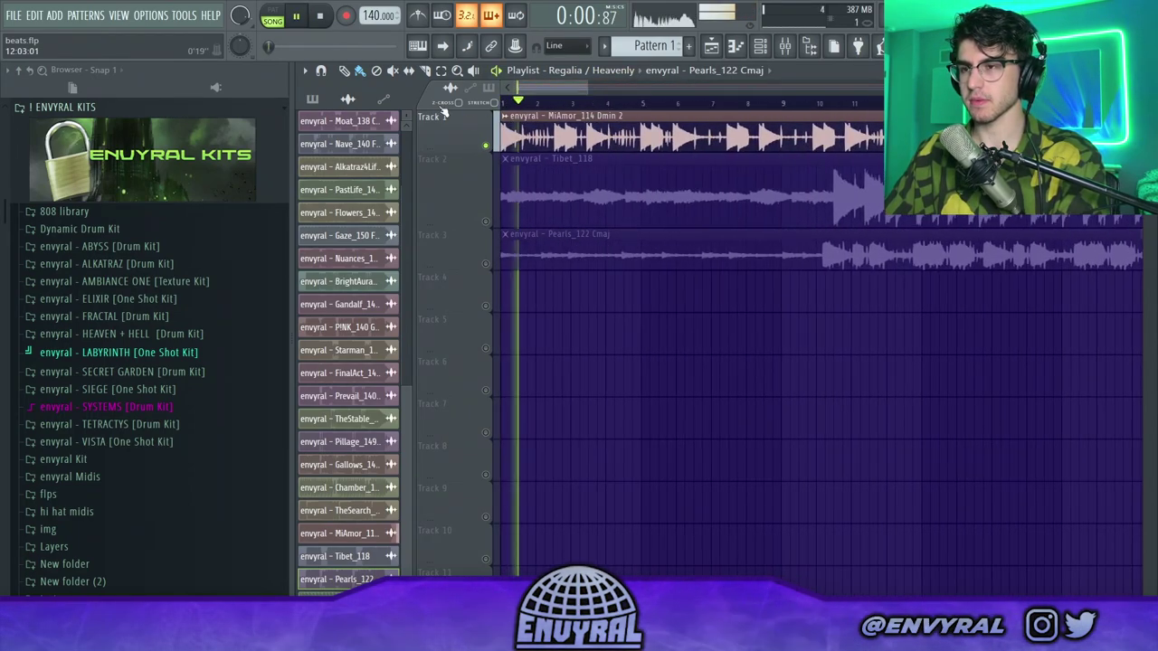
pyautogui.scroll(-2, 540, 104)
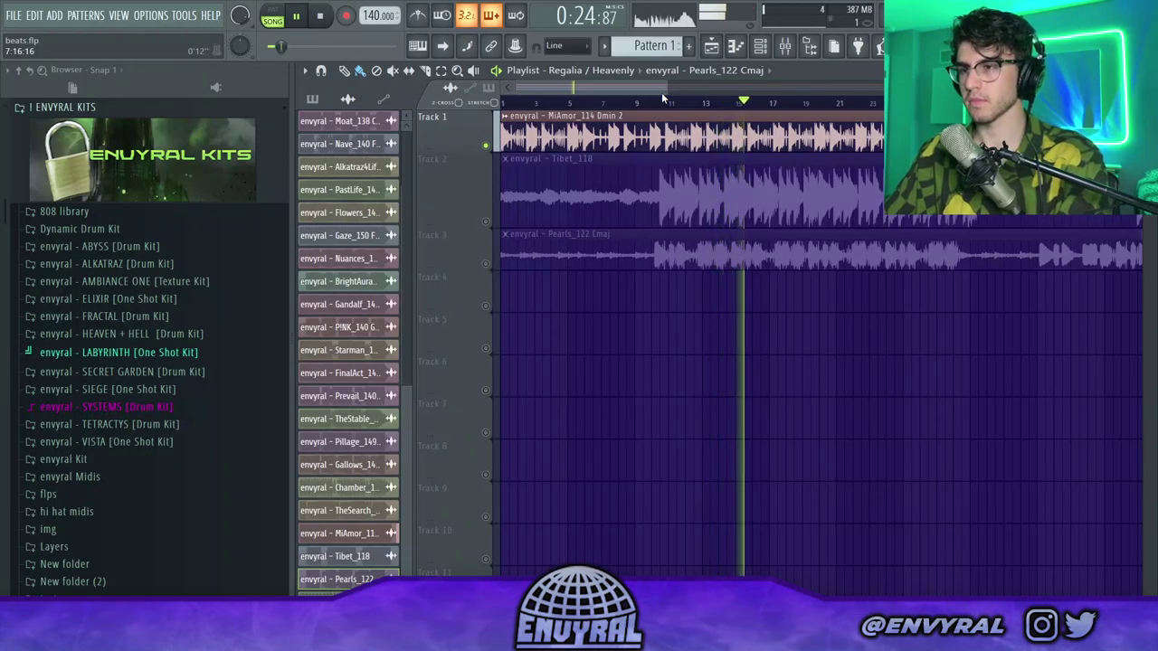
pyautogui.scroll(-2, 663, 98)
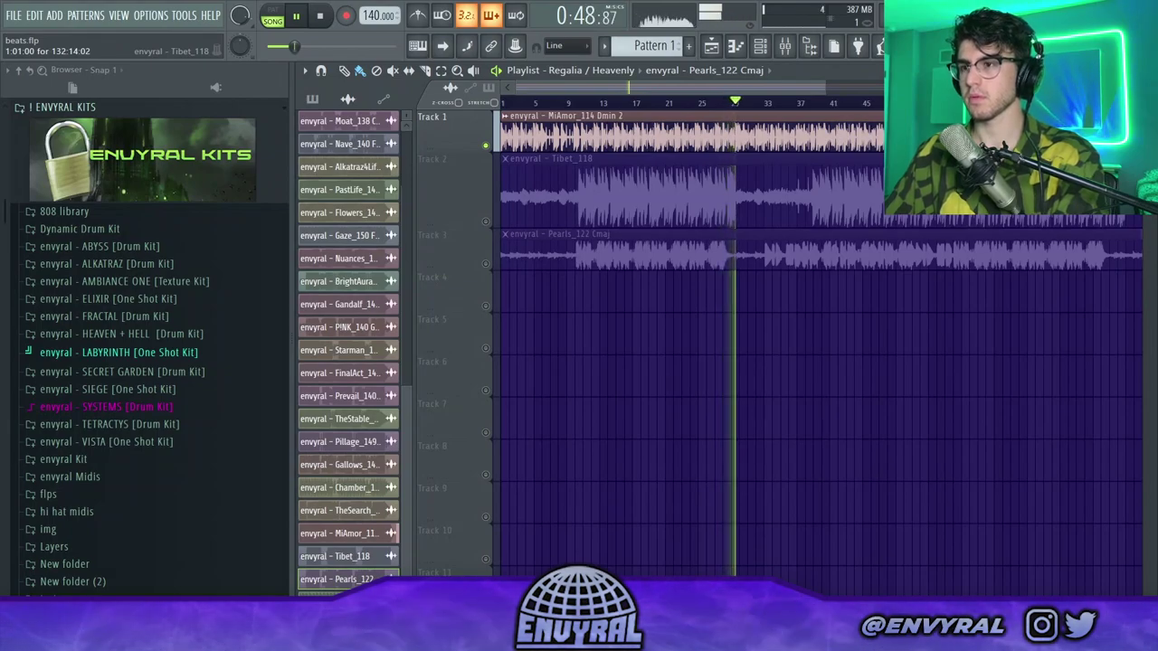
pyautogui.press('space')
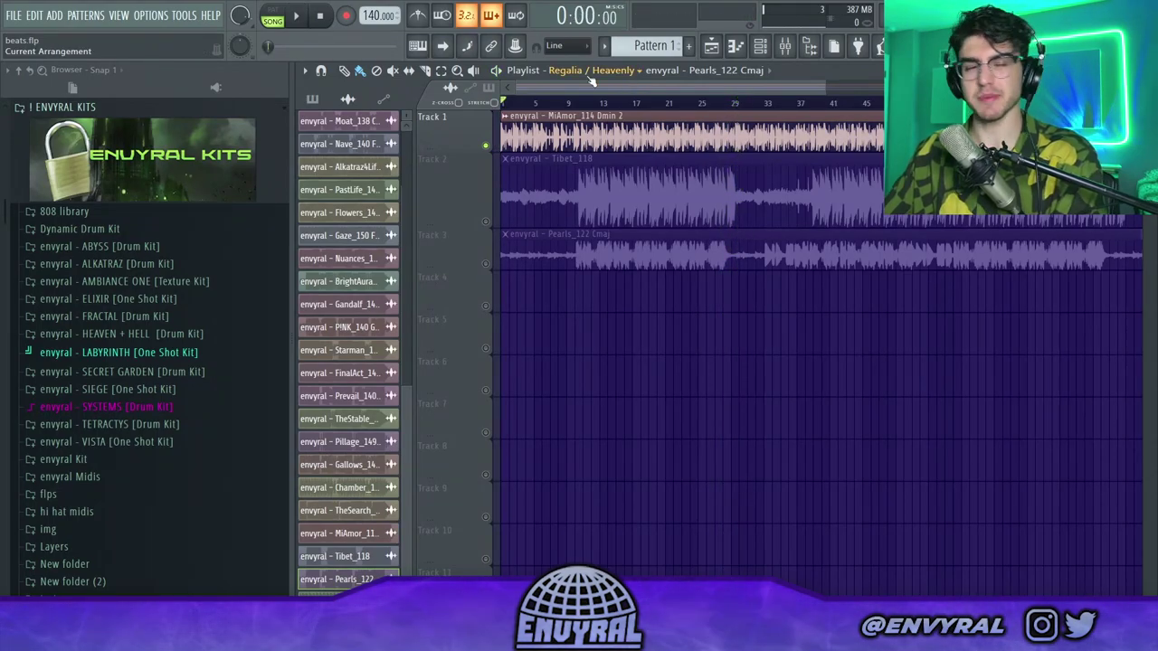